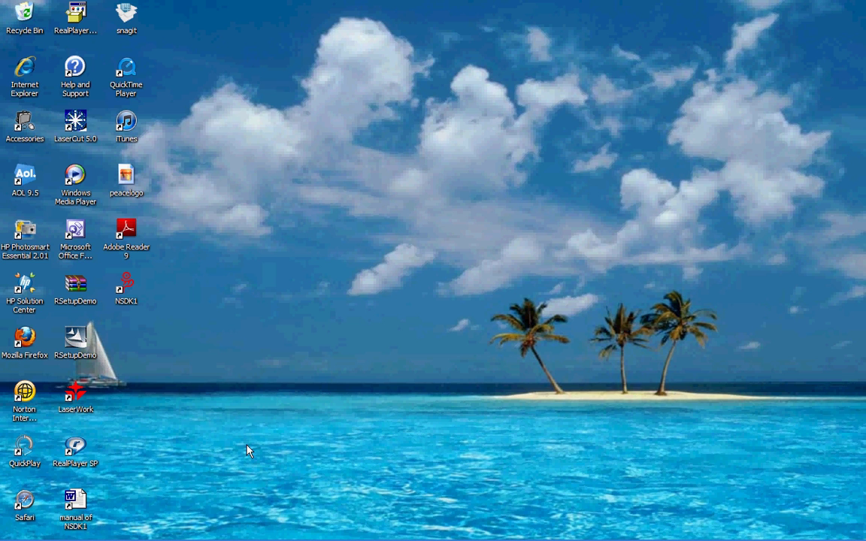
Open the NewlyDraw 1 manual in the browser, then close it.
mouse_move(158, 537)
left_click(132, 531)
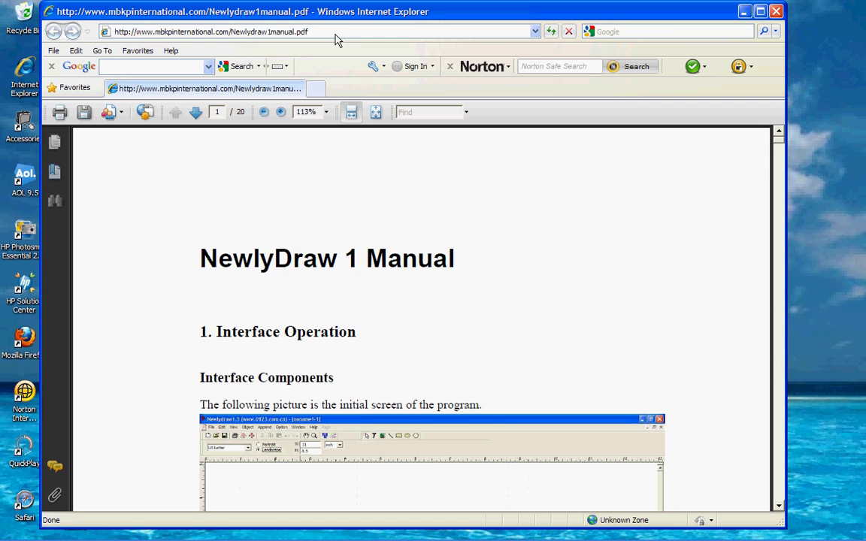
left_click(776, 12)
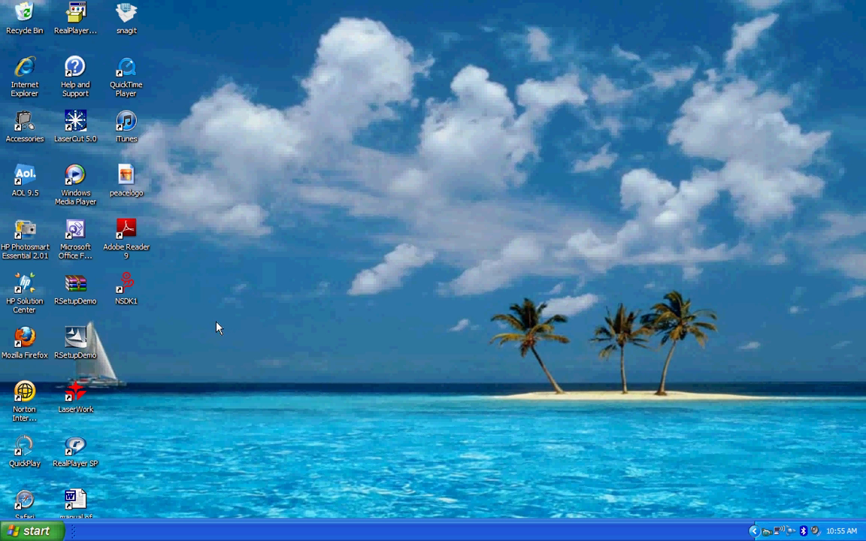
Launch NewlyDraw and set a landscape 560 × 300 mm page fitted to the view.
double_click(128, 290)
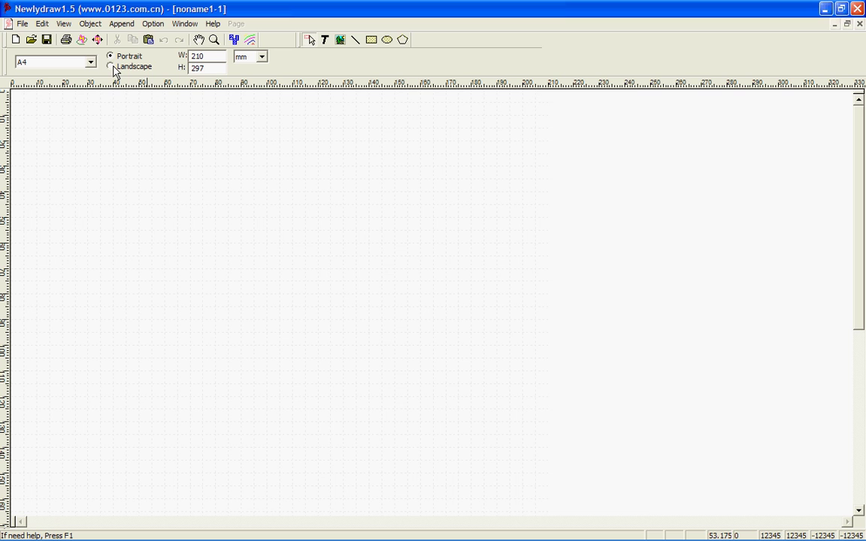
left_click(113, 66)
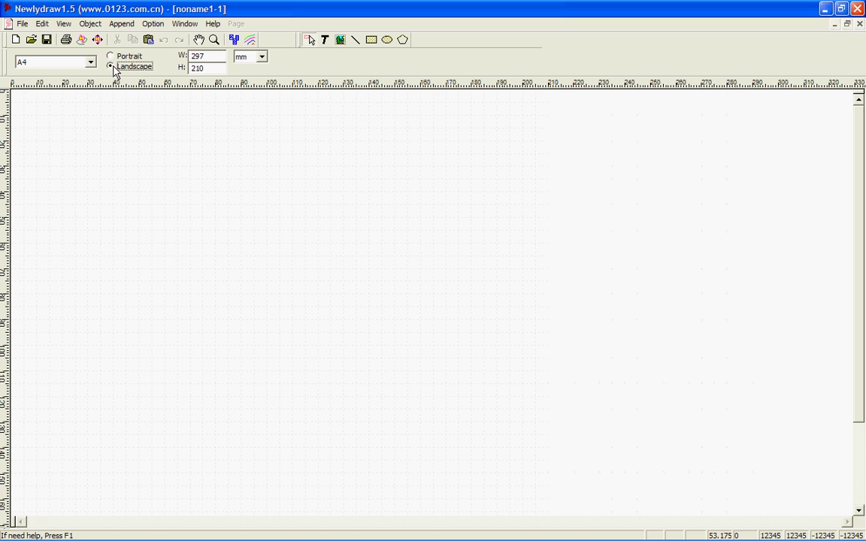
double_click(196, 56)
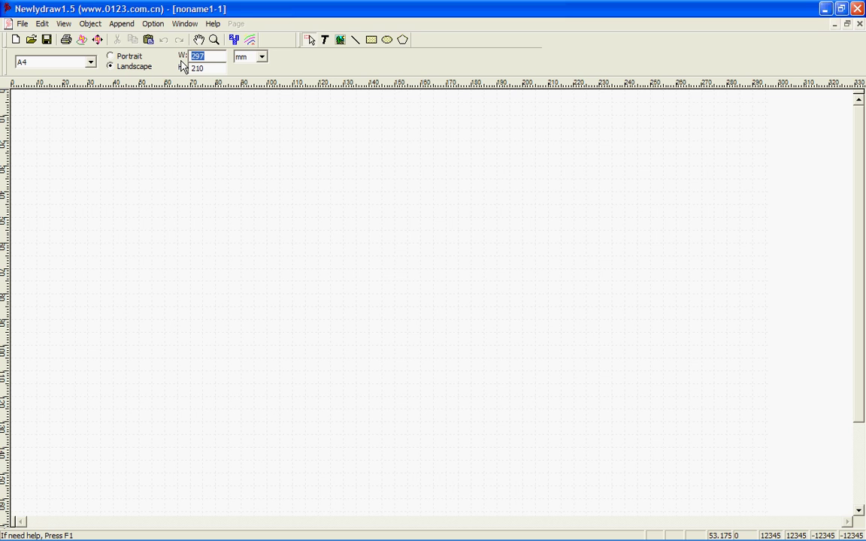
type("560")
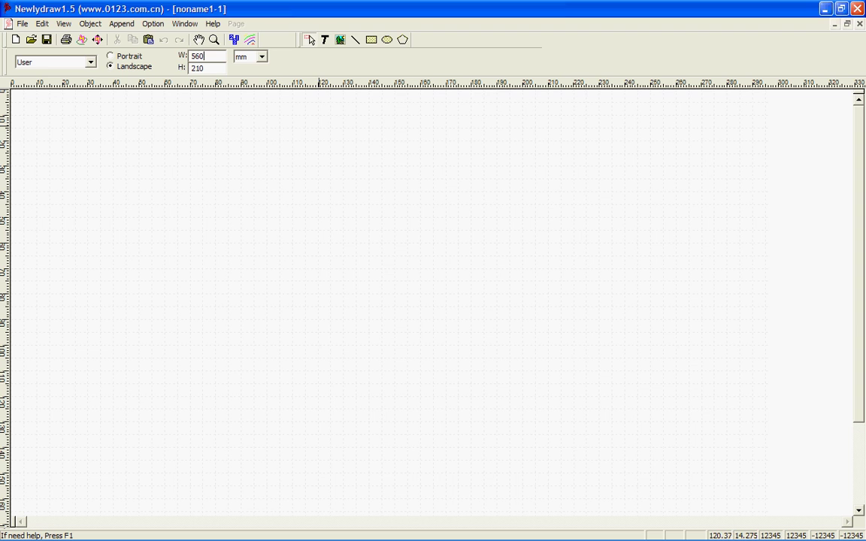
double_click(199, 67)
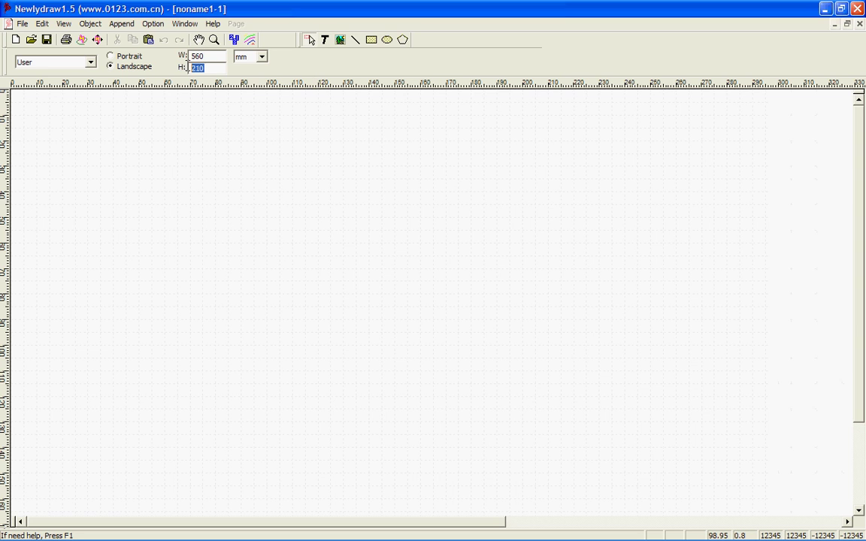
type("300")
left_click(213, 164)
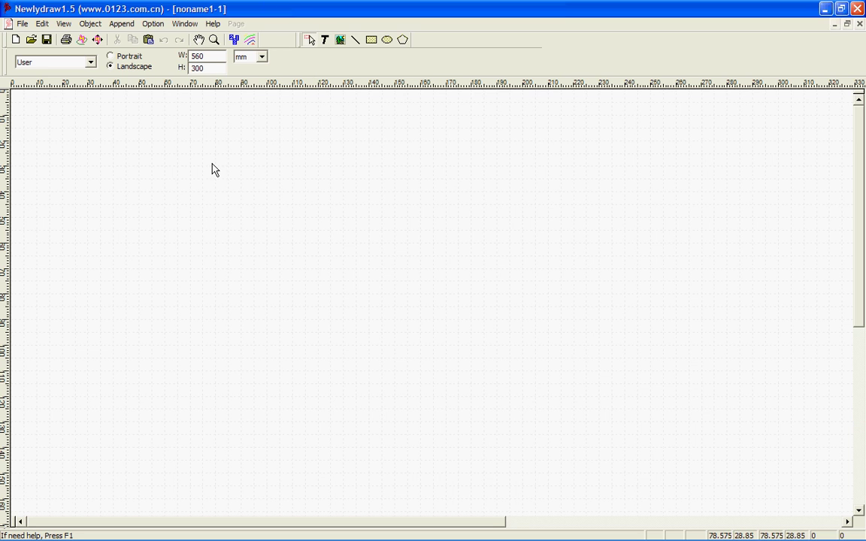
left_click(63, 24)
left_click(76, 34)
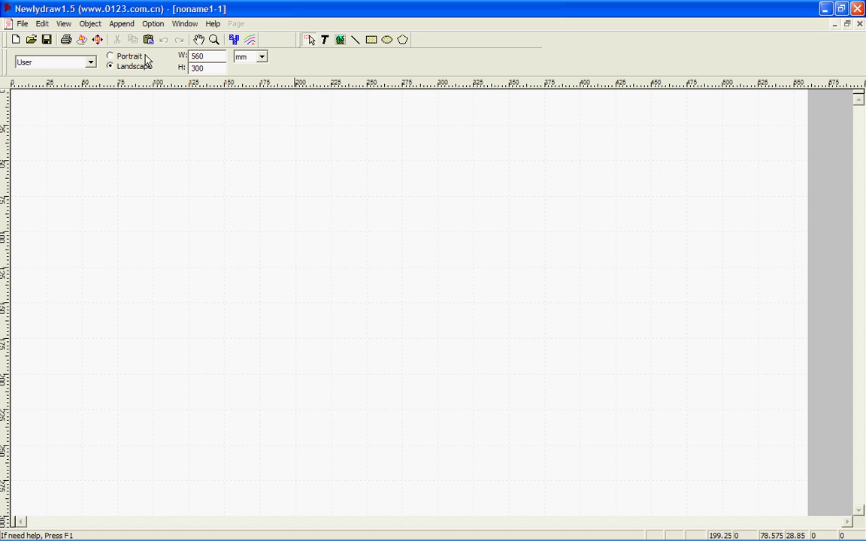
Save the drawing as table1 on the Desktop and close NewlyDraw.
left_click(24, 25)
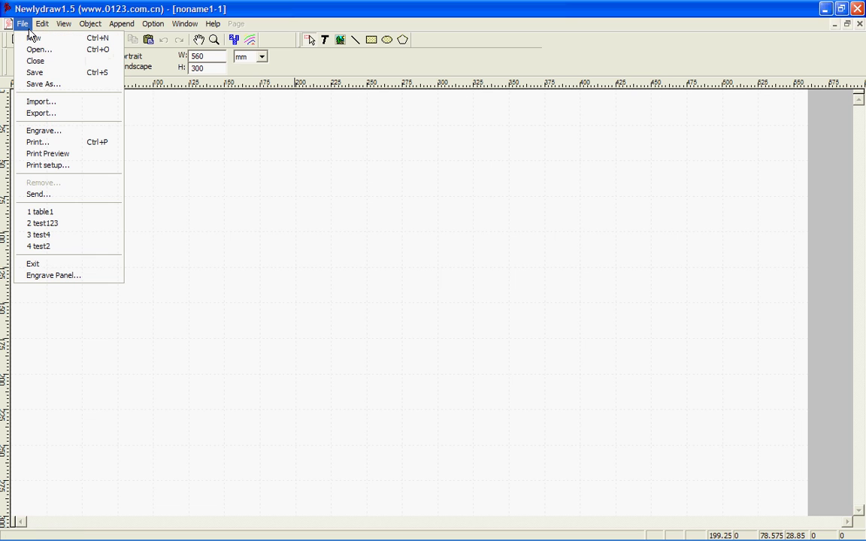
left_click(43, 85)
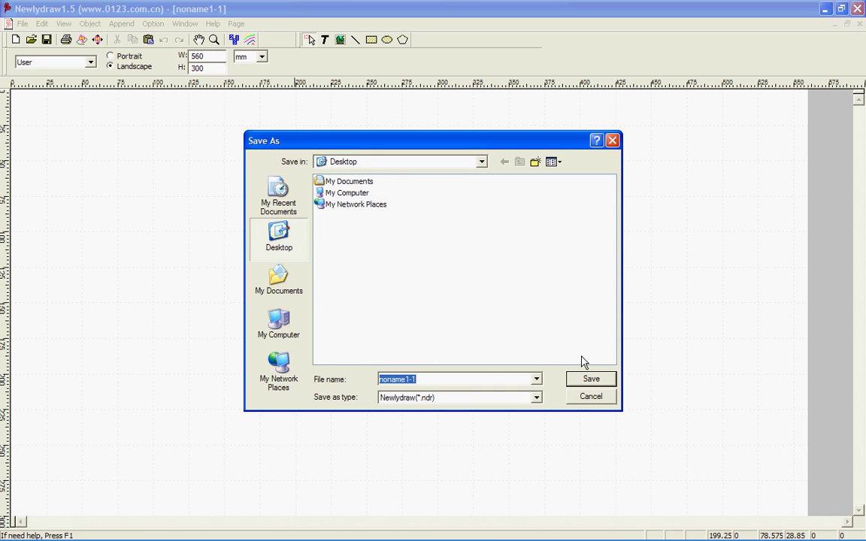
type("table1")
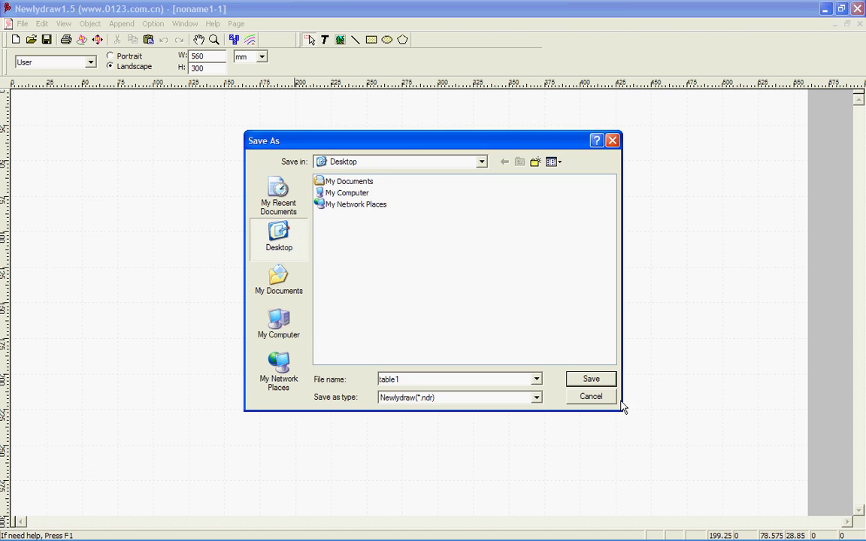
left_click(587, 385)
left_click(590, 383)
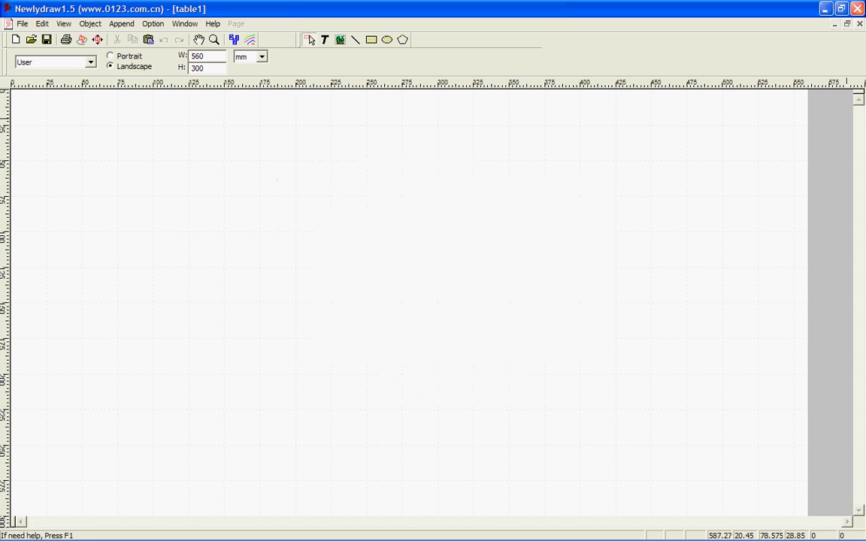
key("super+d")
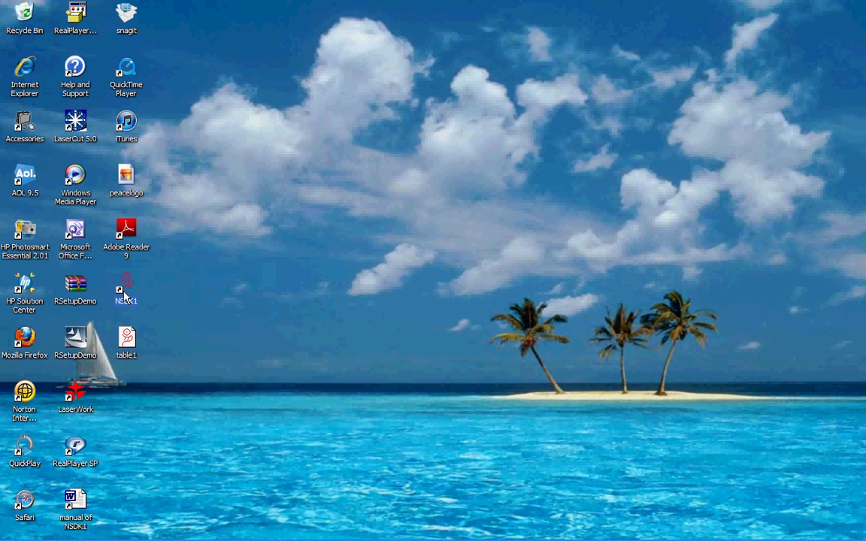
Relaunch NewlyDraw and open table1 from the Desktop.
double_click(126, 289)
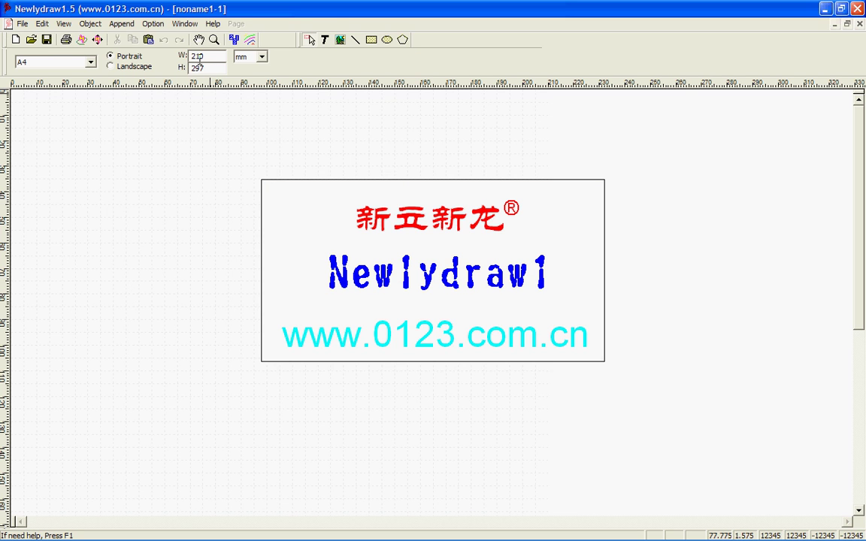
left_click(23, 24)
left_click(29, 50)
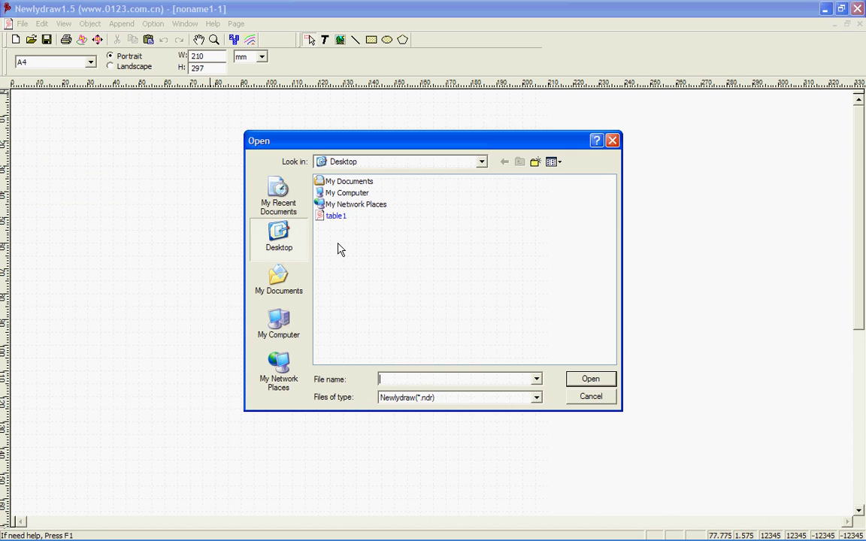
left_click(333, 218)
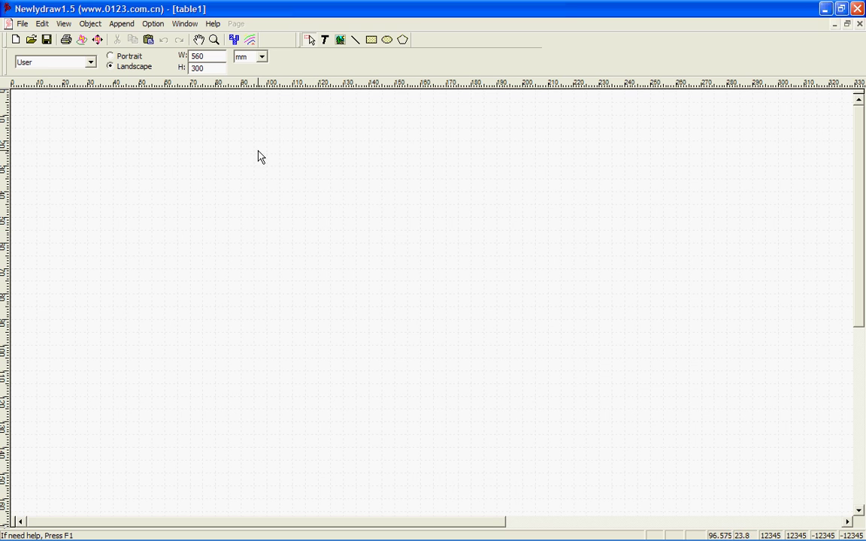
Open the Engrave dialog and keep the JSM-40U/3040U/3060U engraver model selected.
left_click(82, 40)
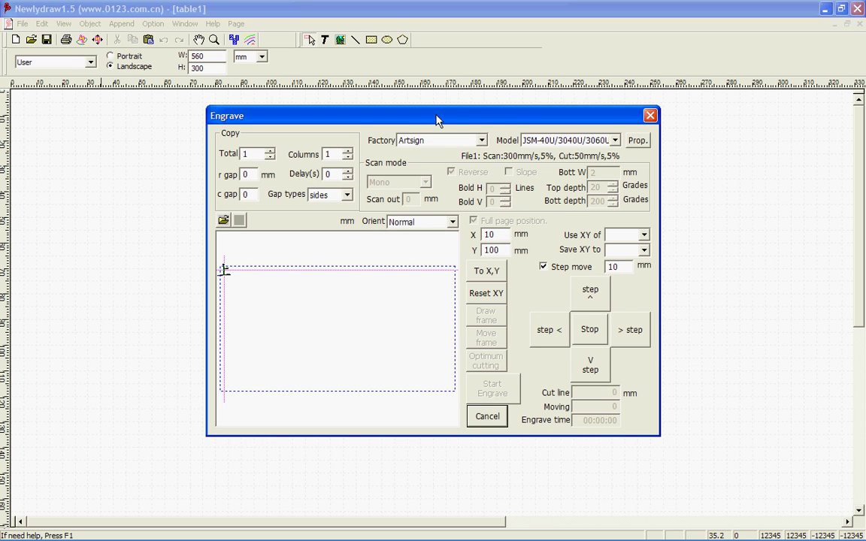
left_click(614, 140)
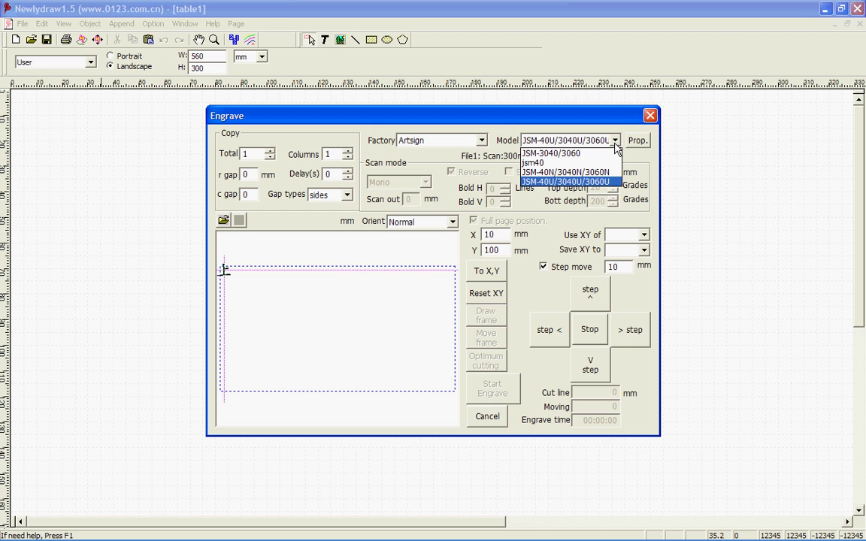
left_click(599, 183)
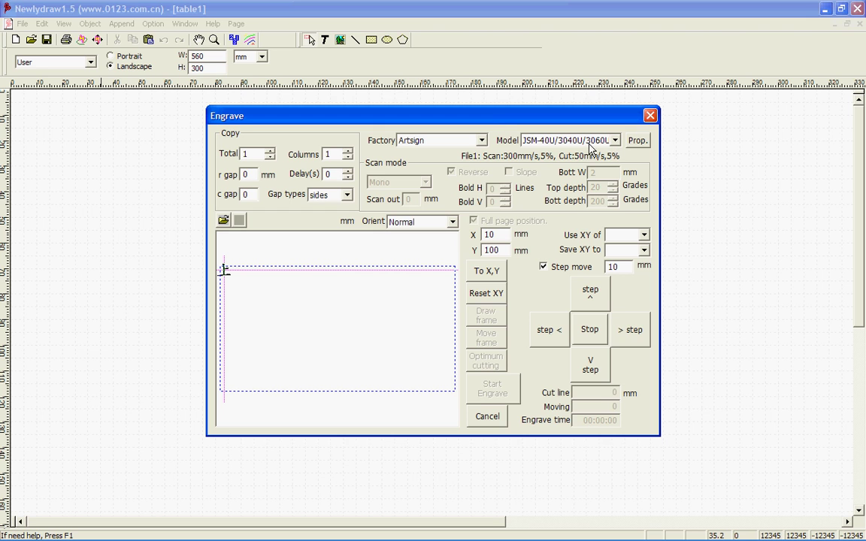
left_click(636, 143)
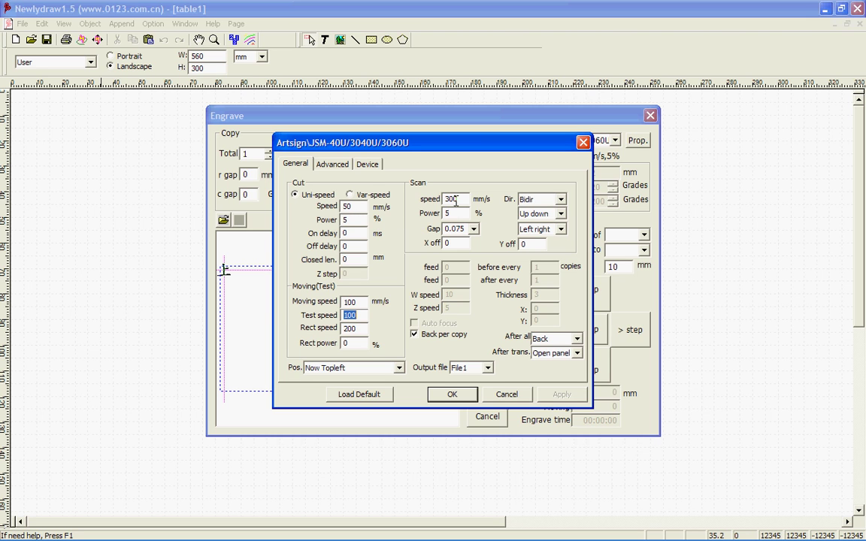
left_click_drag(456, 200, 443, 199)
left_click(360, 206)
Set the engraver's cut power to 10% and show its Advanced speed settings.
key("Tab")
type("10")
type("1")
double_click(348, 219)
left_click(332, 164)
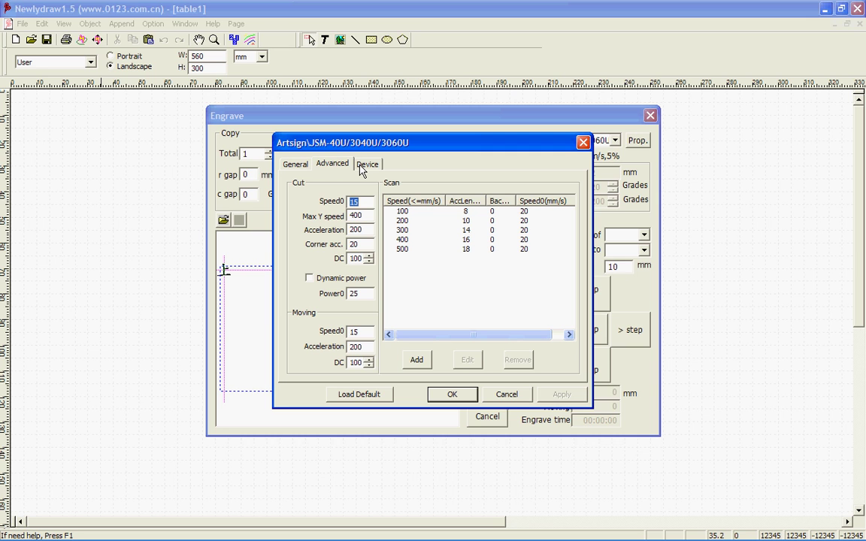
Restore default device settings, set area 560 × 300, third axis orientation, and lower H.DPI.
left_click(361, 170)
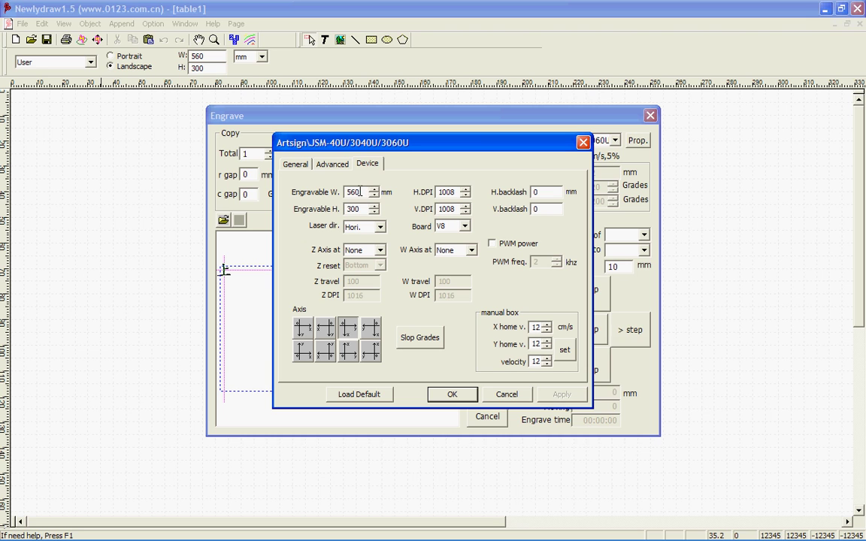
left_click(353, 396)
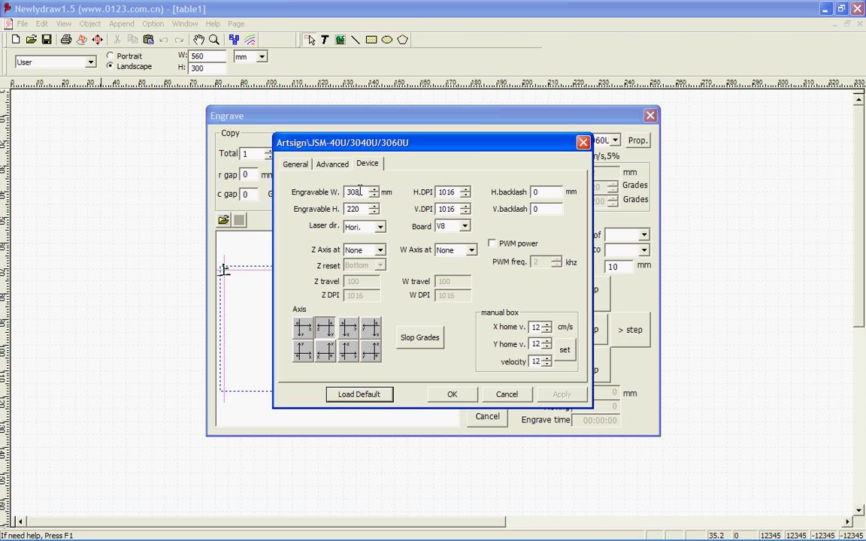
double_click(333, 193)
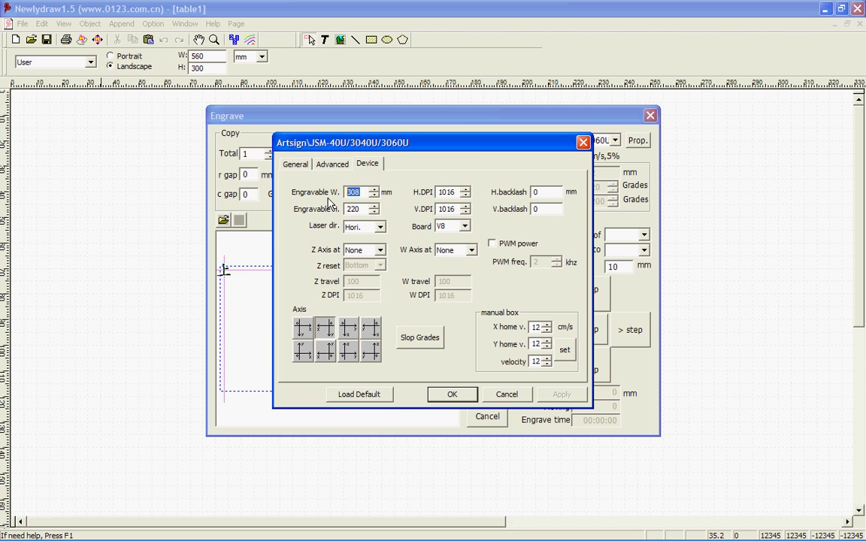
type("560")
key("Tab")
type("300")
left_click(350, 335)
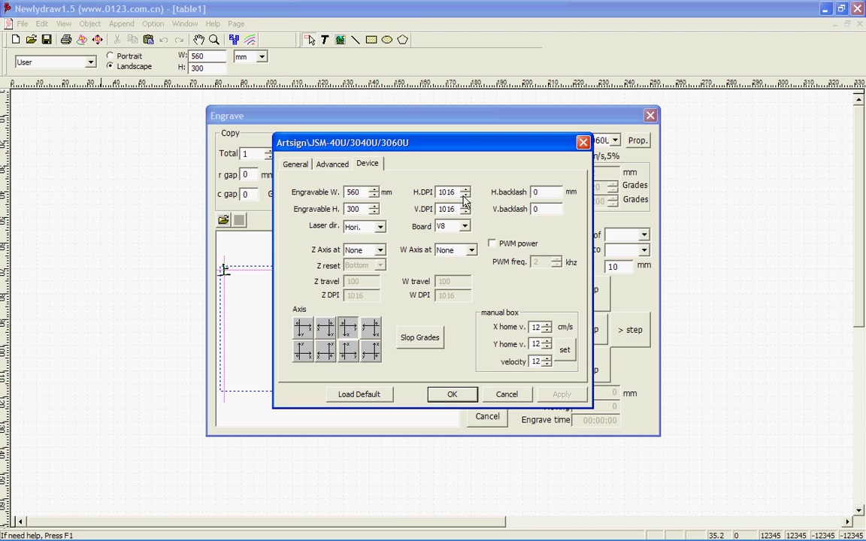
left_click(465, 196)
left_click(465, 196)
Lower the vertical DPI two steps and confirm the device settings.
left_click(465, 213)
left_click(465, 213)
left_click(466, 212)
left_click(465, 213)
left_click(465, 213)
left_click(454, 395)
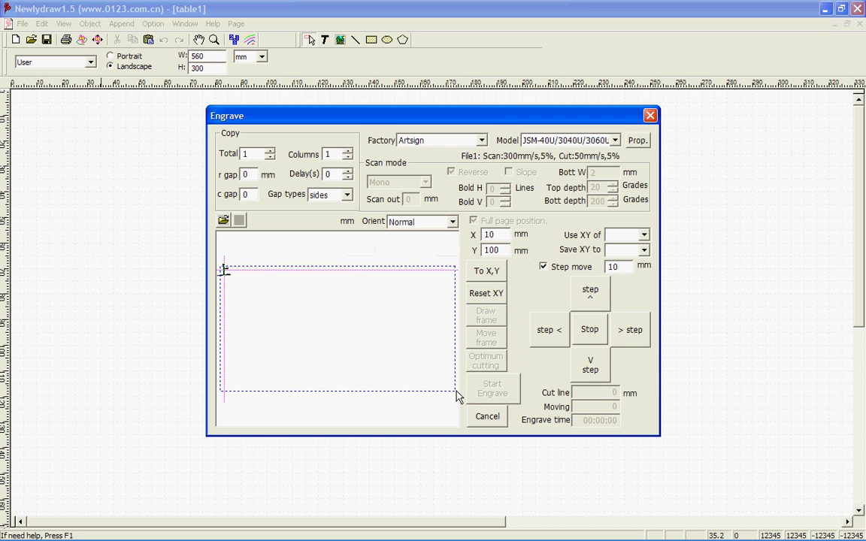
Jog the laser head up, left and right, check step and start values, then close Engrave.
left_click(594, 293)
left_click(546, 331)
left_click(624, 328)
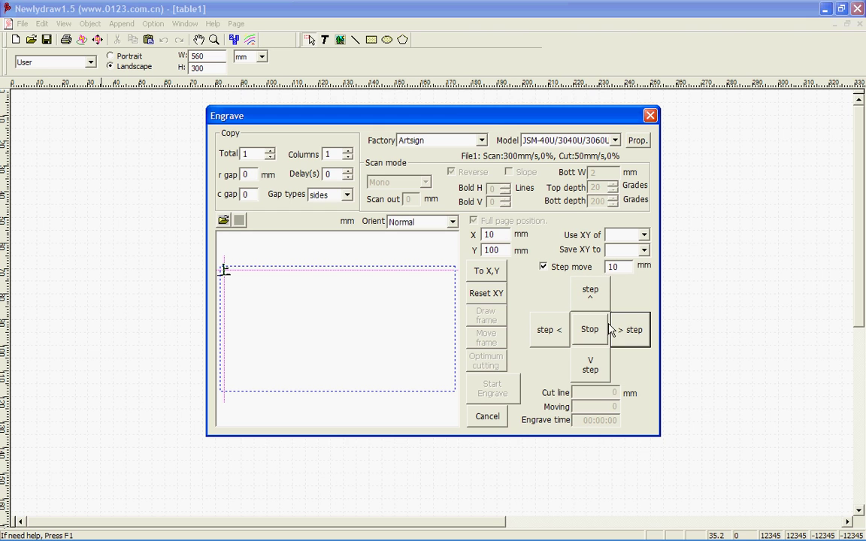
double_click(610, 267)
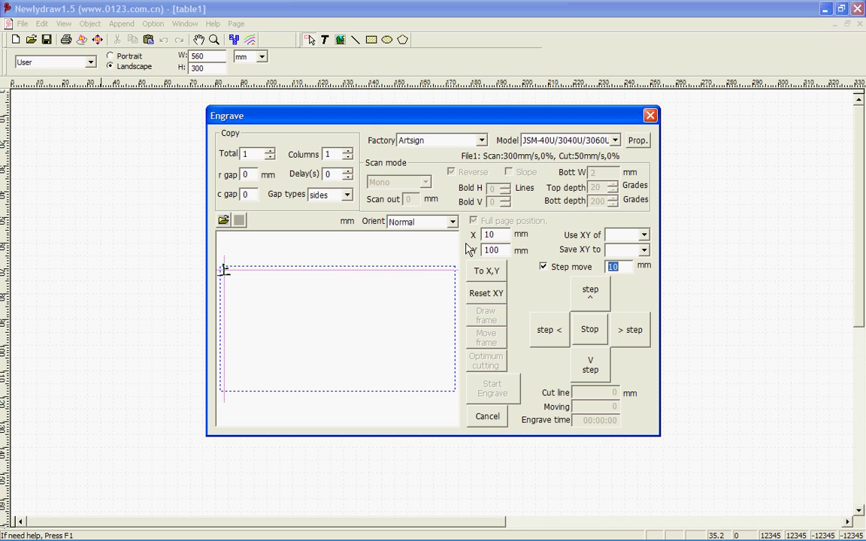
double_click(497, 236)
double_click(493, 249)
left_click(650, 116)
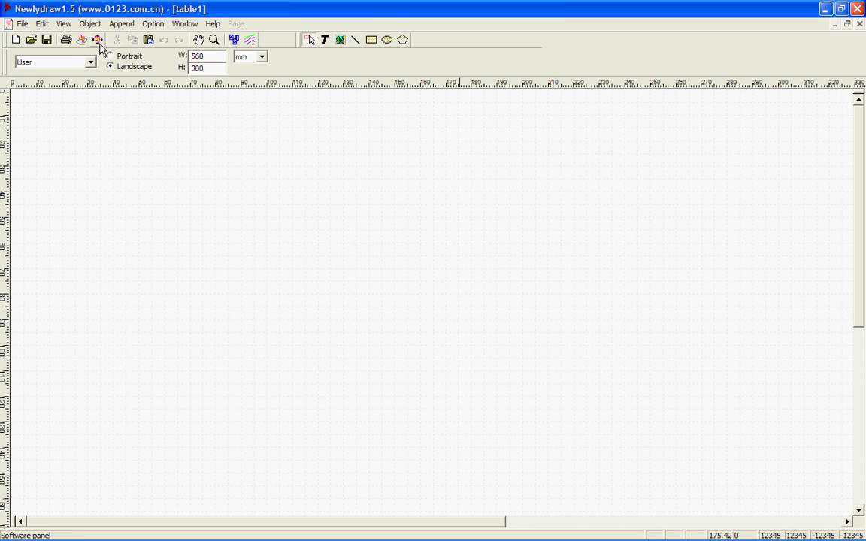
Open the Artsign JSM-40U/3040U/3060U control window and fire a test laser shot.
left_click(97, 41)
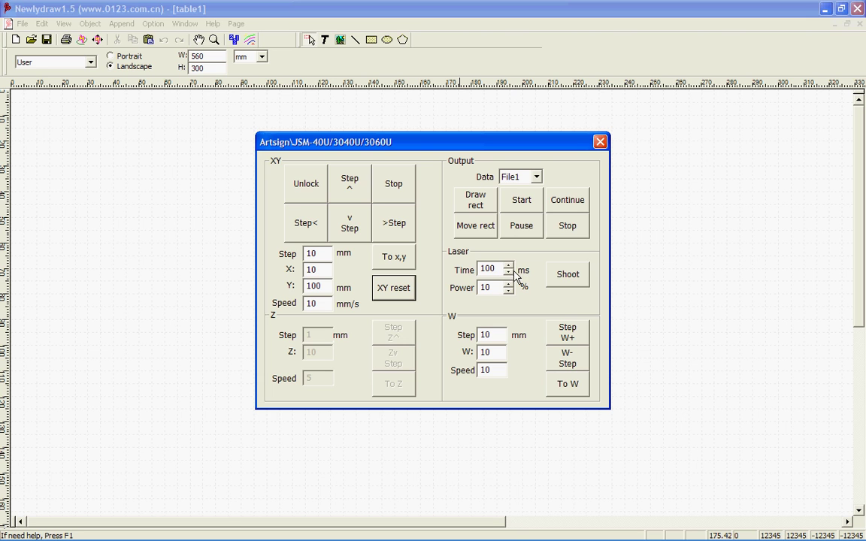
left_click(568, 277)
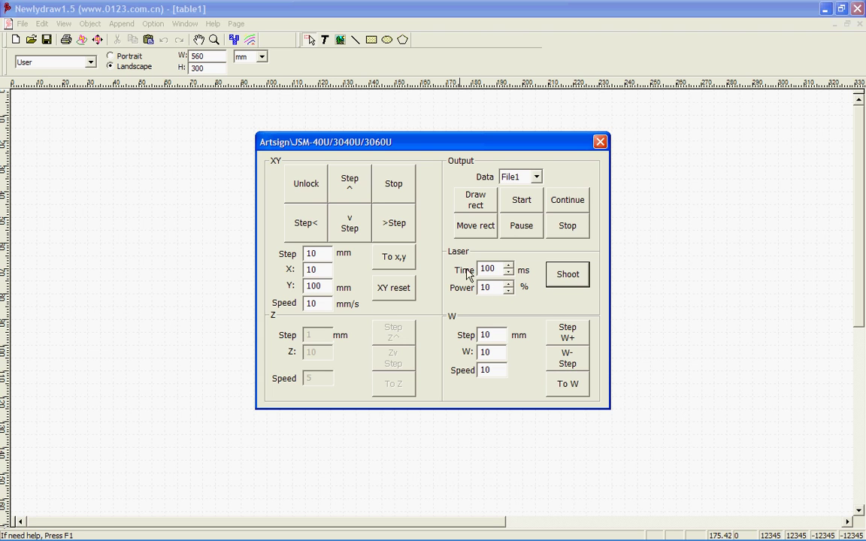
left_click(306, 189)
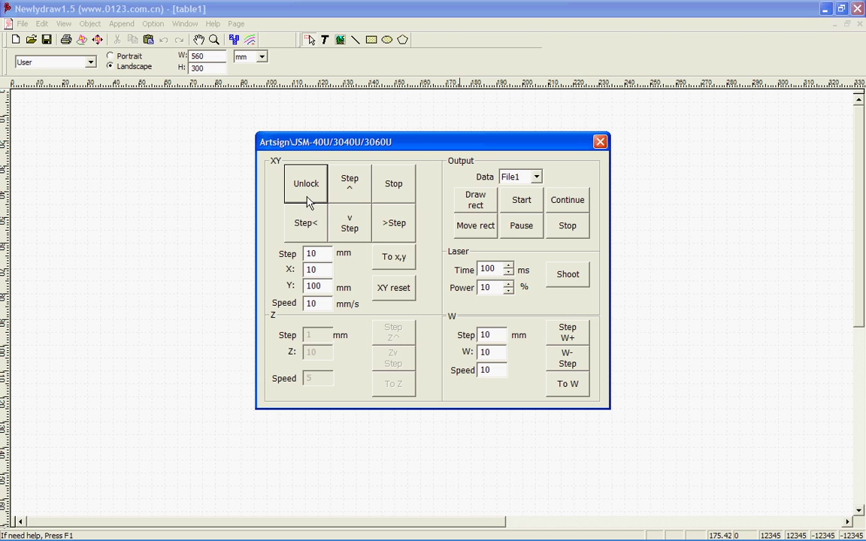
left_click(315, 269)
double_click(311, 269)
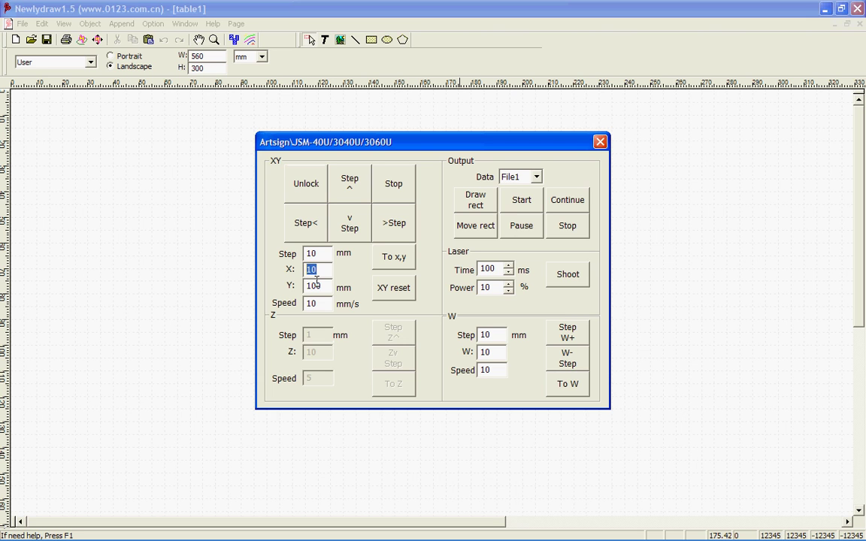
left_click(324, 286)
double_click(325, 284)
left_click(350, 185)
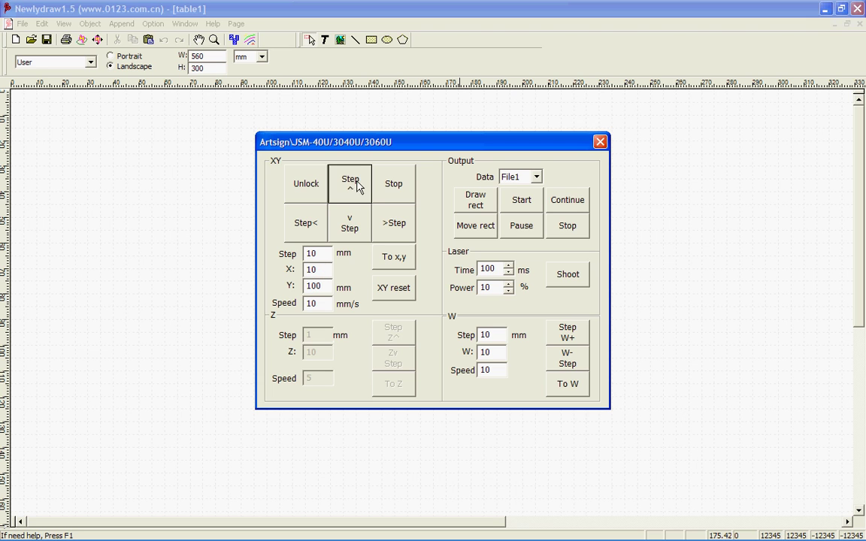
left_click(355, 226)
double_click(305, 253)
Close the control panel and draw a rectangle and an ellipse near the page's top-left.
left_click(601, 143)
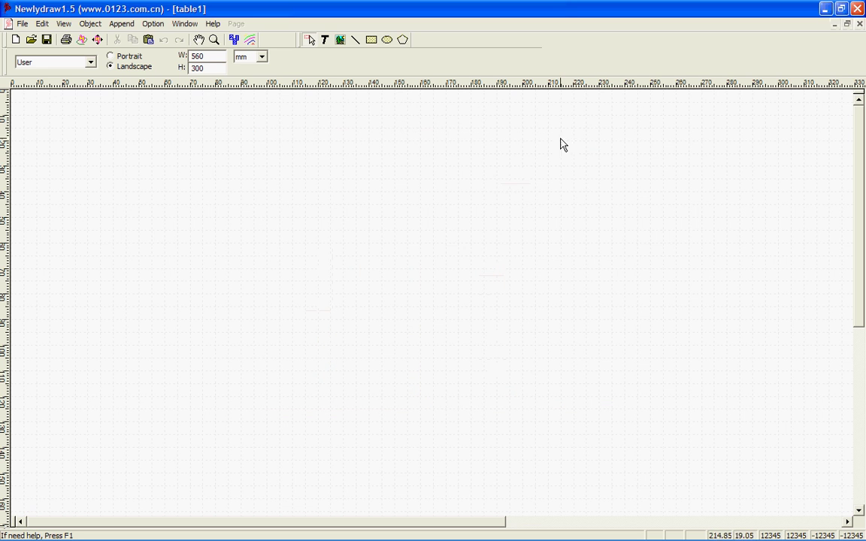
left_click(372, 40)
mouse_move(38, 105)
left_mouse_down()
mouse_move(70, 129)
mouse_move(135, 121)
mouse_move(139, 128)
mouse_move(197, 124)
mouse_move(204, 134)
left_mouse_up()
left_click(387, 40)
Draw a polygon and turn it into a 10-point star with second value 3.
left_click(404, 39)
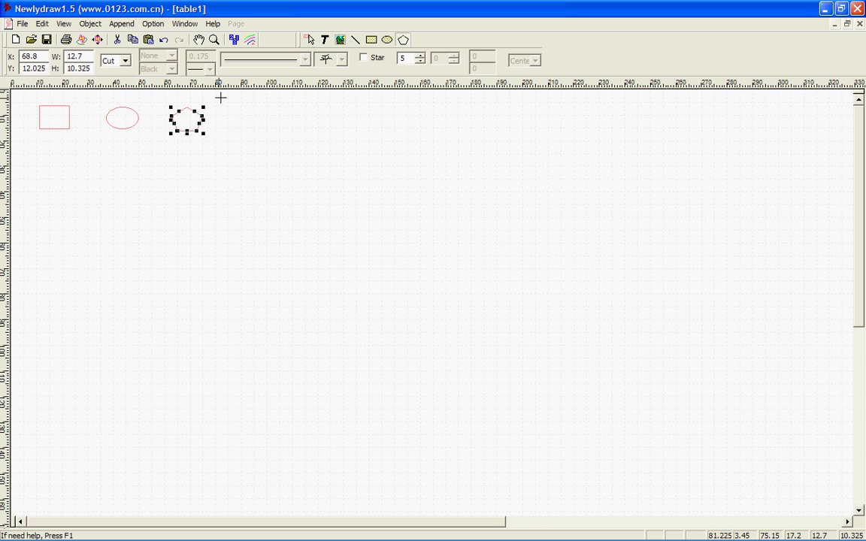
left_click(420, 60)
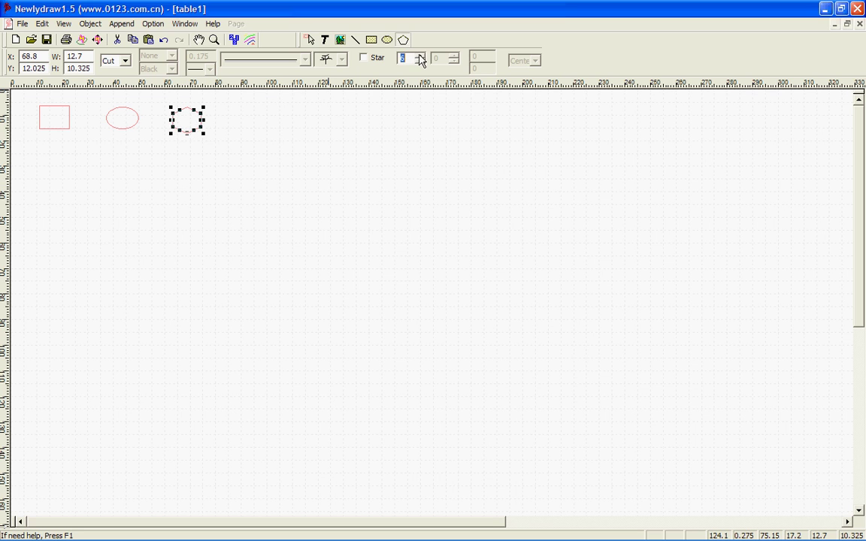
left_click(421, 64)
left_click(422, 67)
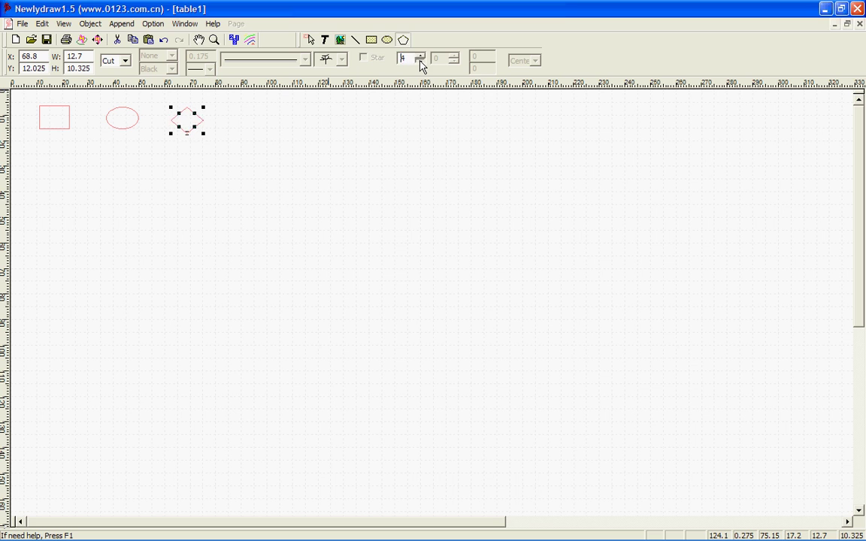
left_click(365, 59)
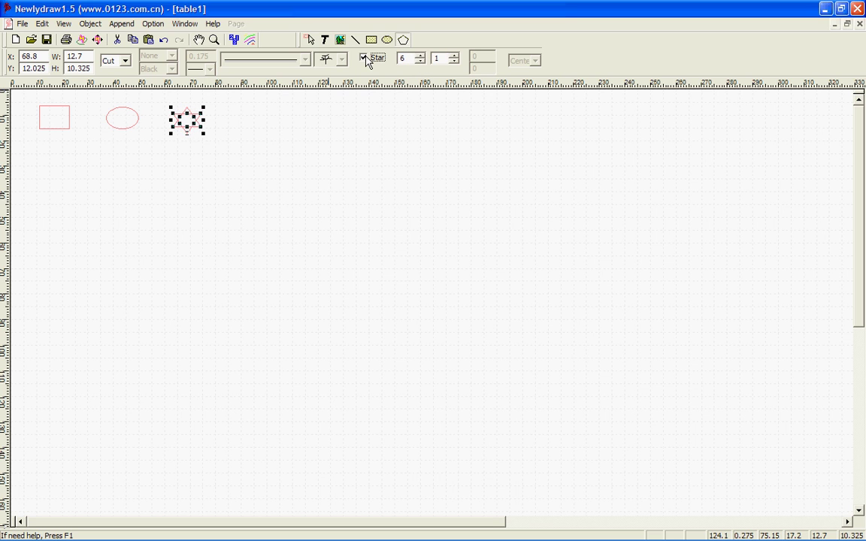
left_click(421, 56)
left_click(420, 56)
left_click(420, 57)
left_click(421, 56)
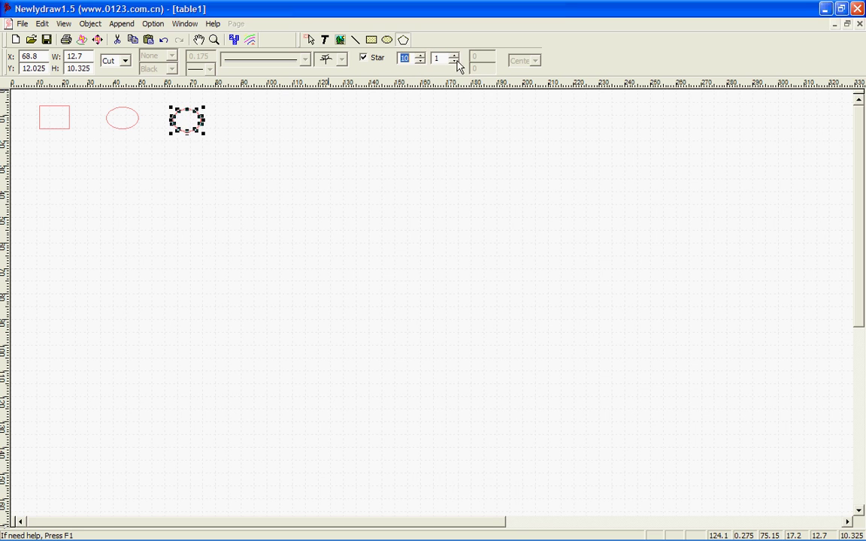
left_click(455, 55)
left_click(455, 56)
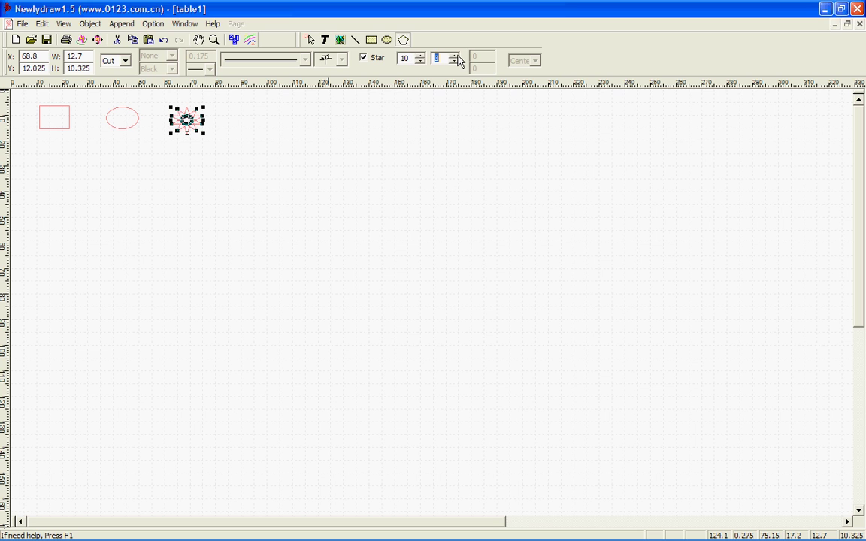
left_click(453, 62)
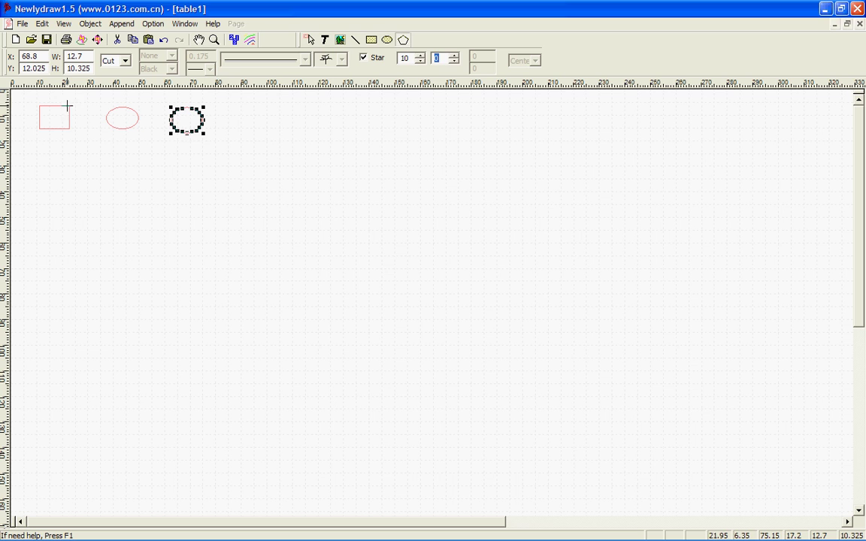
Select the rectangle and drag its corner handle to round its corners.
left_click(309, 39)
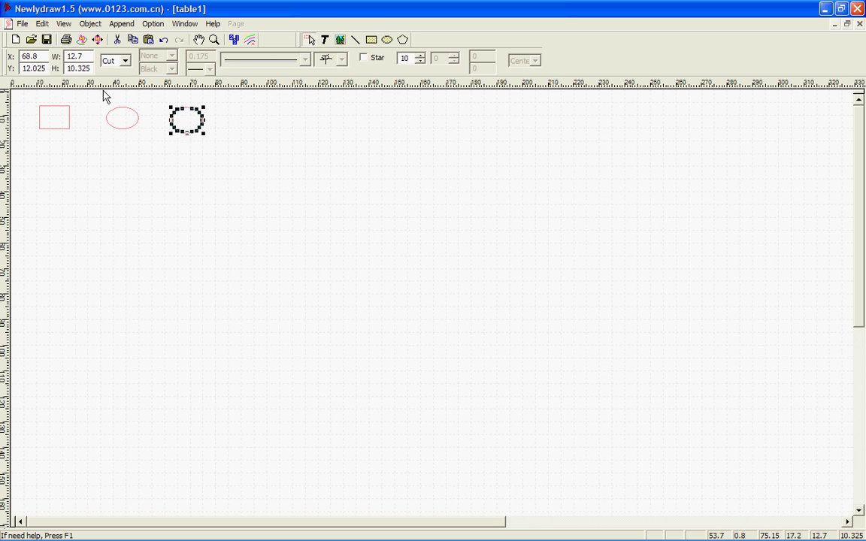
left_click(64, 113)
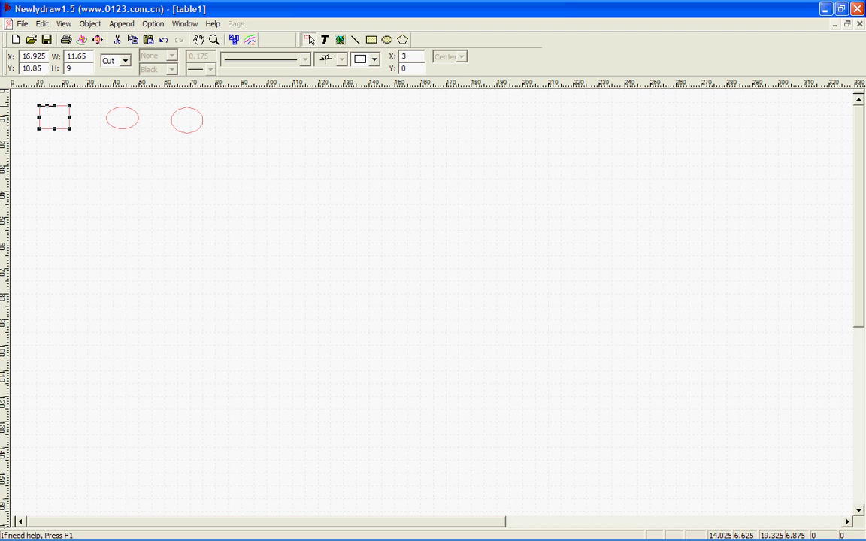
mouse_move(46, 106)
left_mouse_down()
mouse_move(43, 96)
mouse_move(43, 111)
left_mouse_up()
left_click(56, 159)
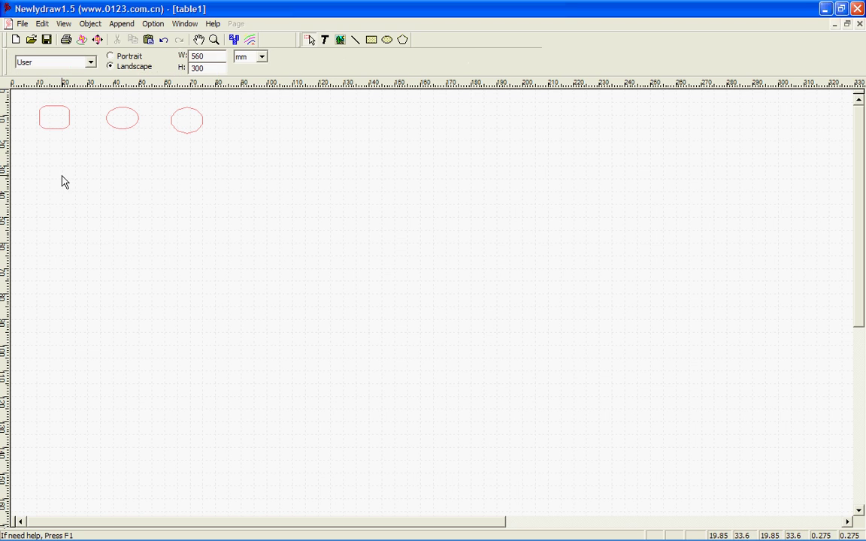
left_click(50, 124)
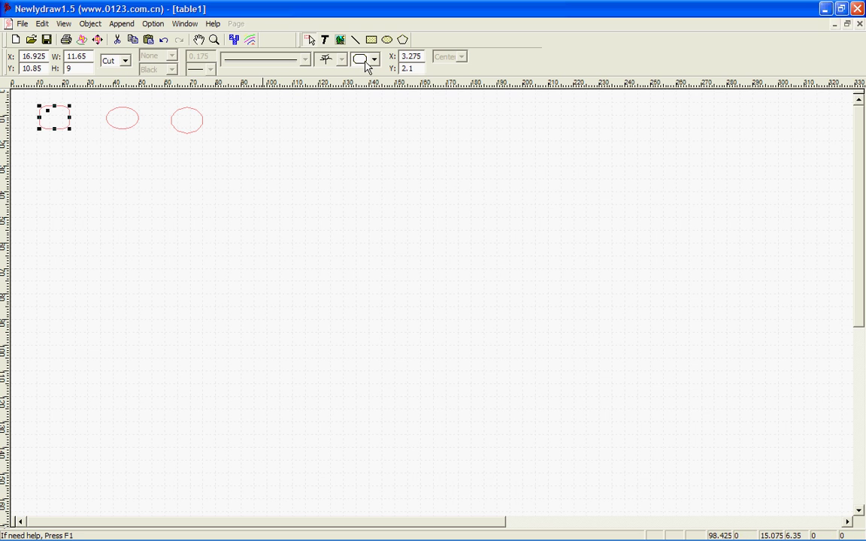
Change the rectangle's corner style to the cross shape, then briefly select the middle ellipse.
left_click(368, 62)
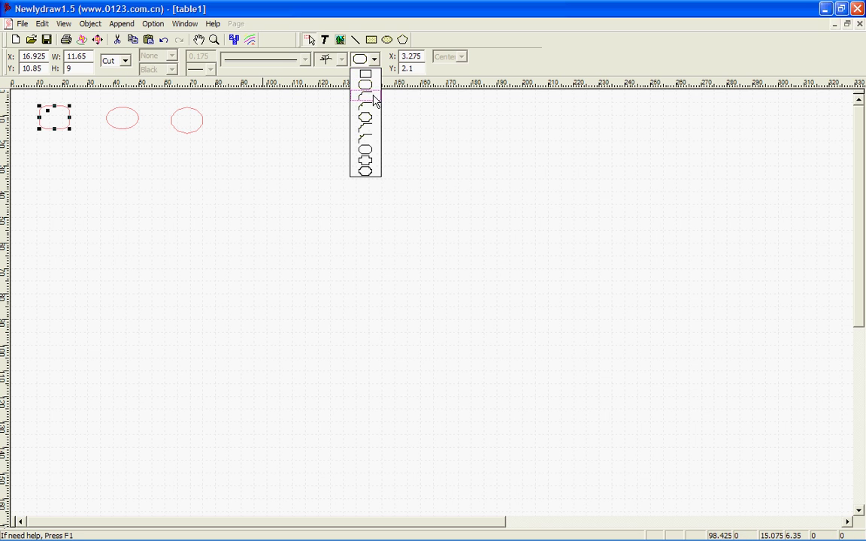
left_click(367, 167)
left_click(142, 184)
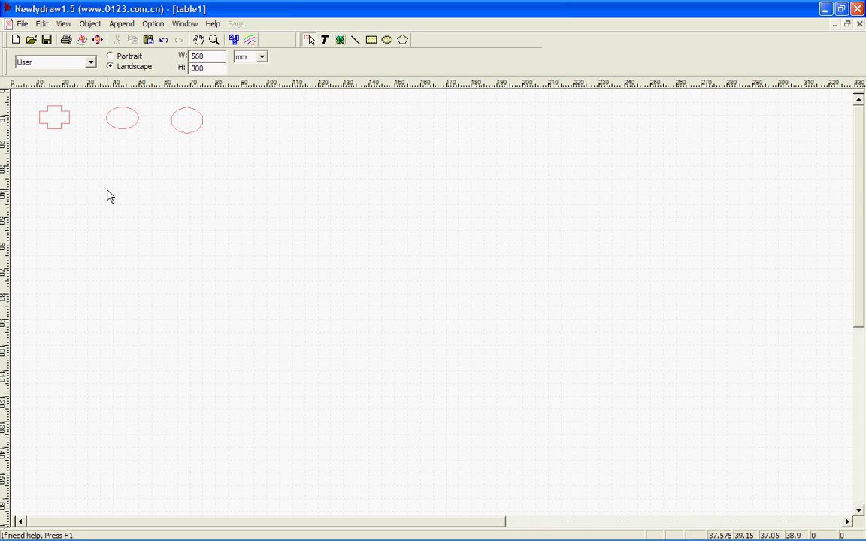
left_click(127, 112)
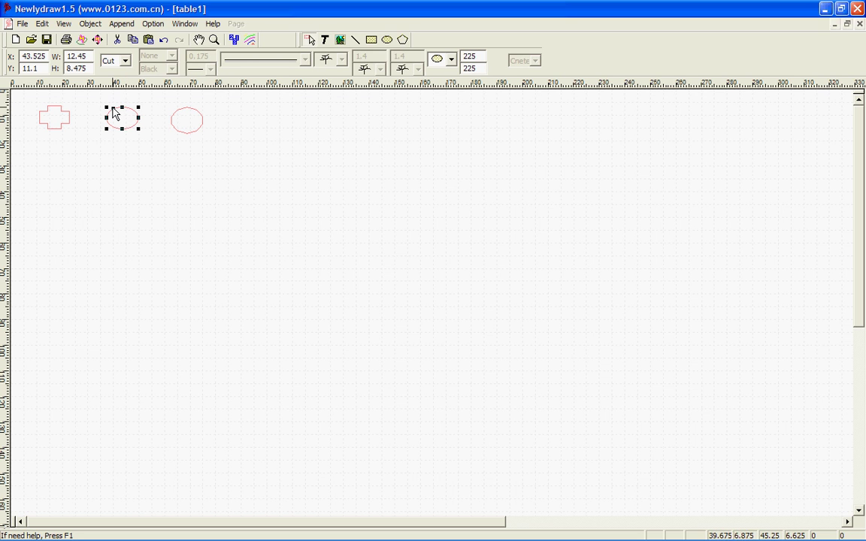
left_click(346, 159)
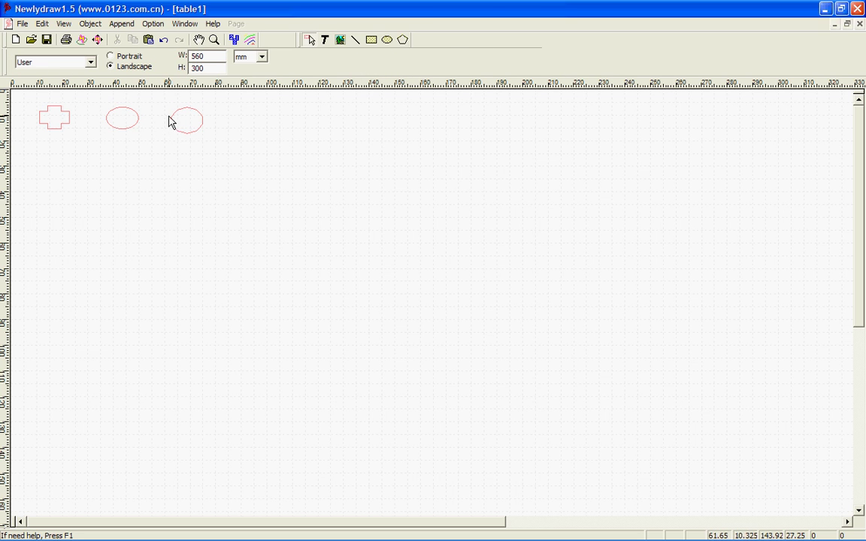
Switch off Initial sort in the Initial cutlines order options and confirm.
left_click(152, 24)
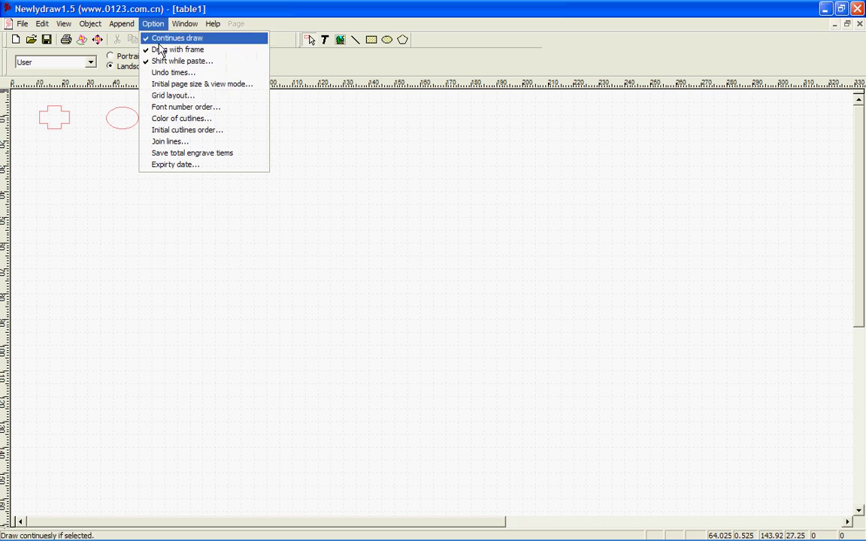
left_click(182, 131)
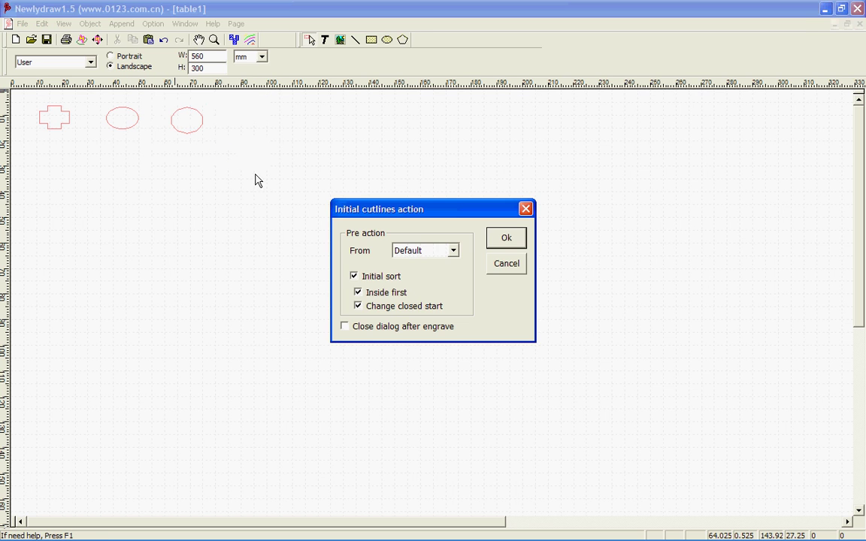
left_click(354, 277)
left_click(505, 239)
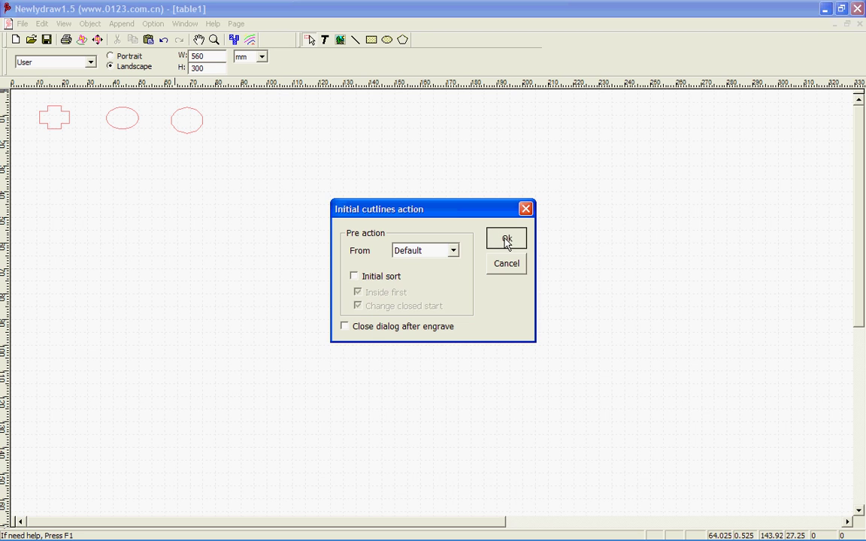
Renumber the cut order to middle ellipse 1, right ellipse 2, cross 3, then select all shapes.
left_click(233, 42)
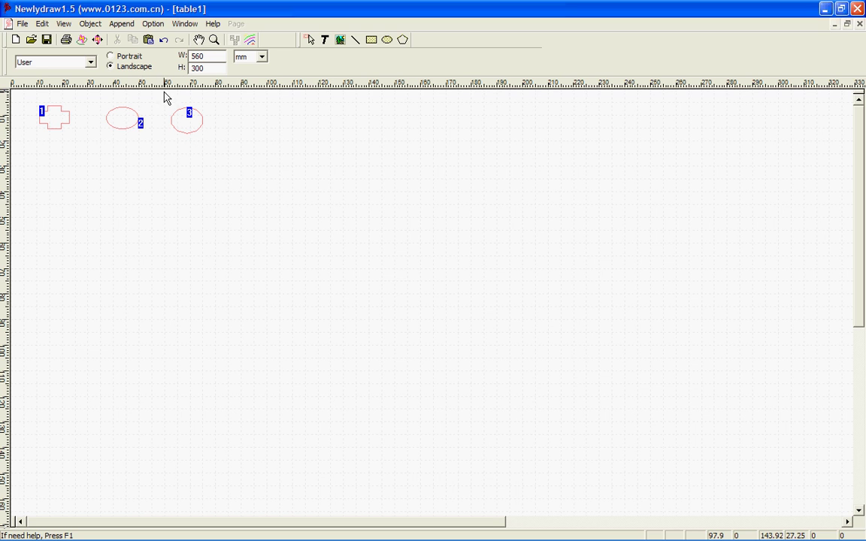
left_click(141, 125)
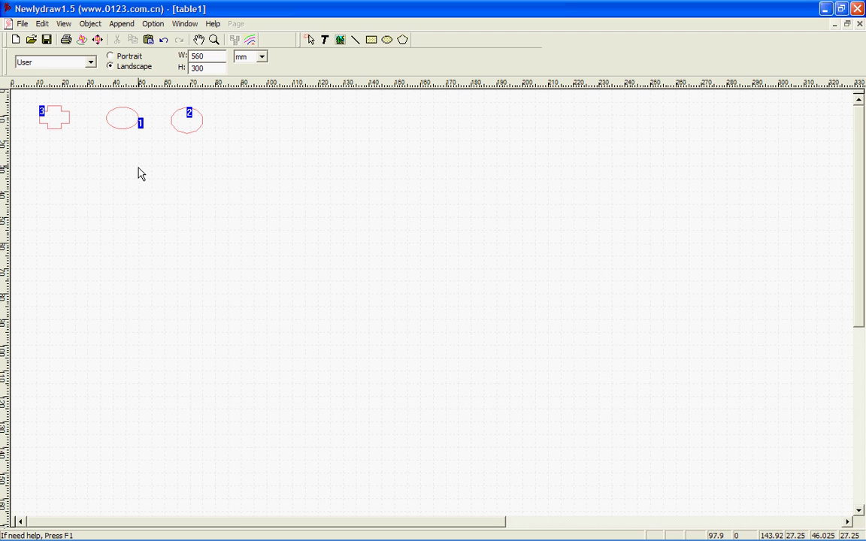
key("Escape")
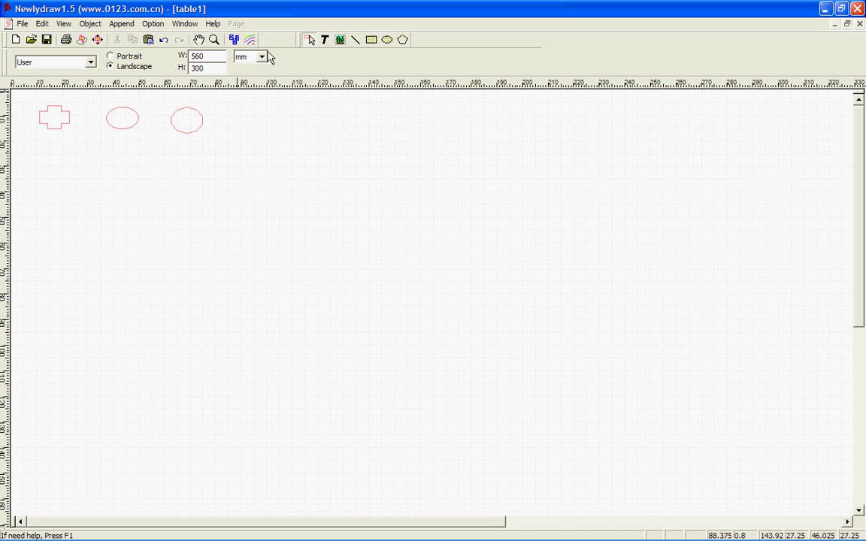
left_click(234, 39)
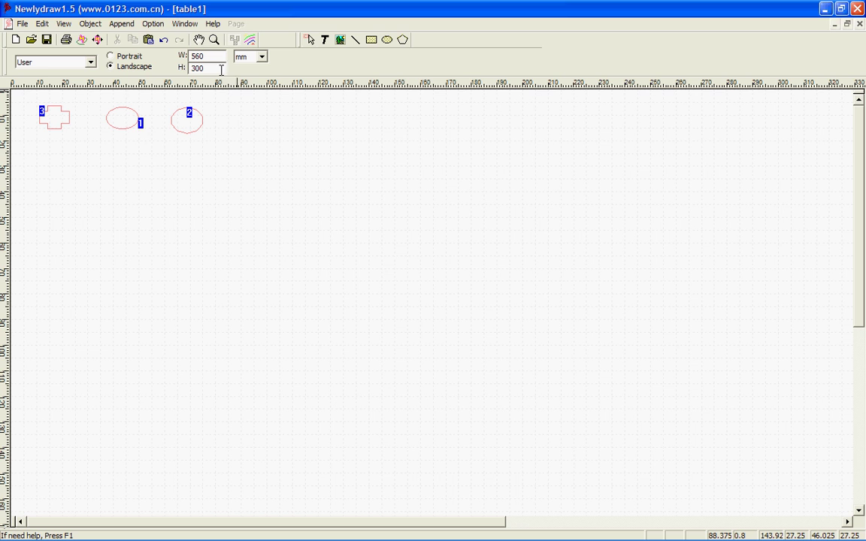
left_click(43, 24)
left_click(72, 142)
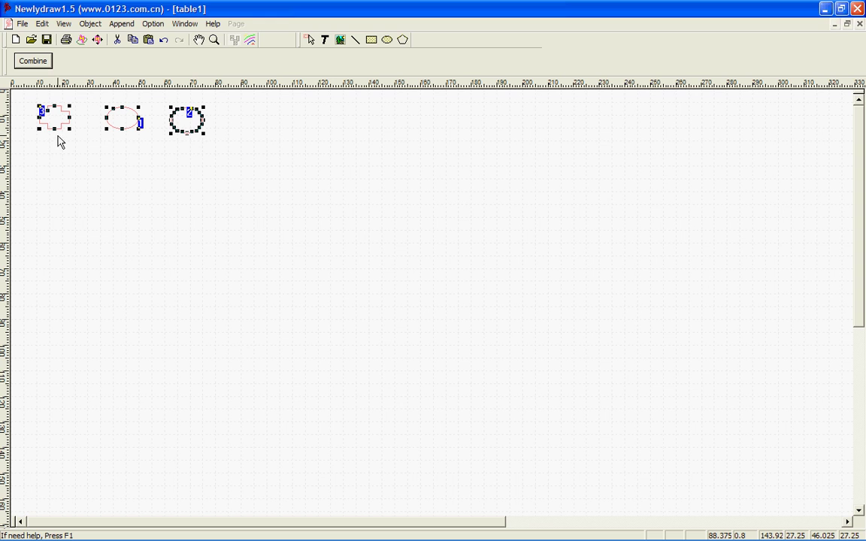
Start engraving, send the laser head to X 10, Y 100, and close the Artsign JSM-40U panel.
left_click(81, 40)
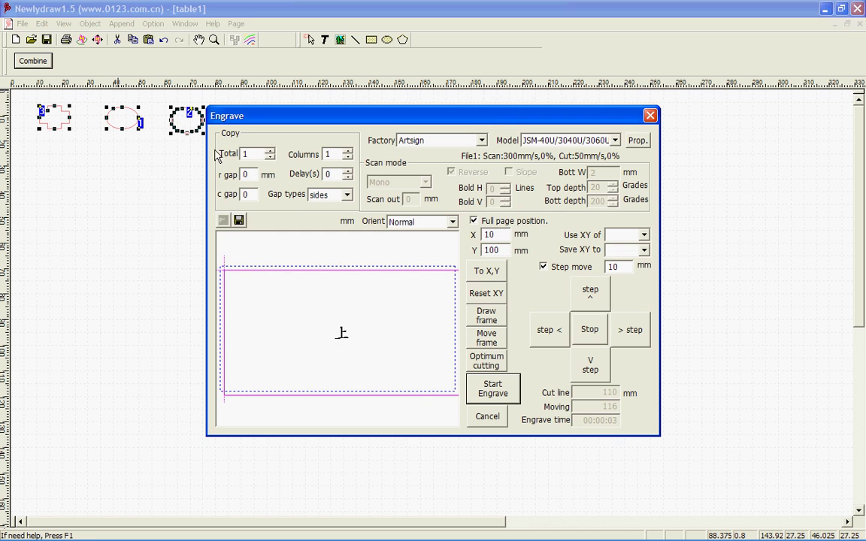
left_click(493, 389)
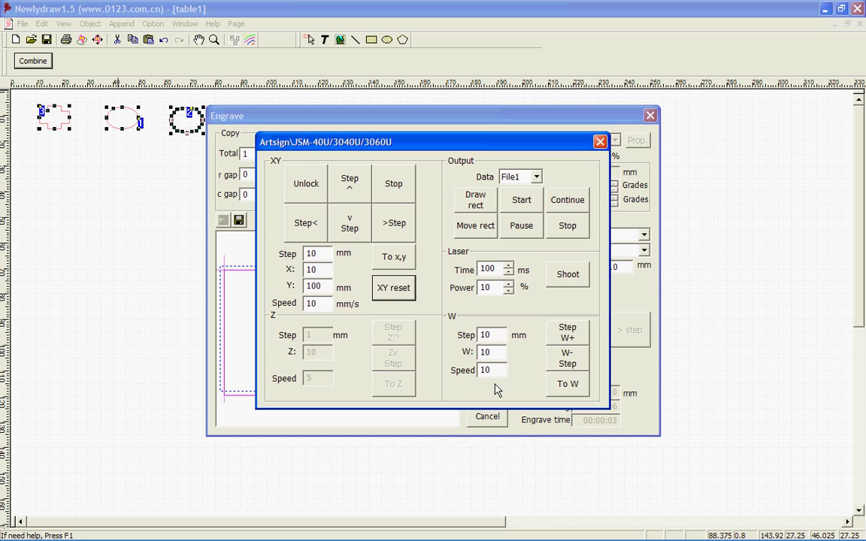
left_click(402, 259)
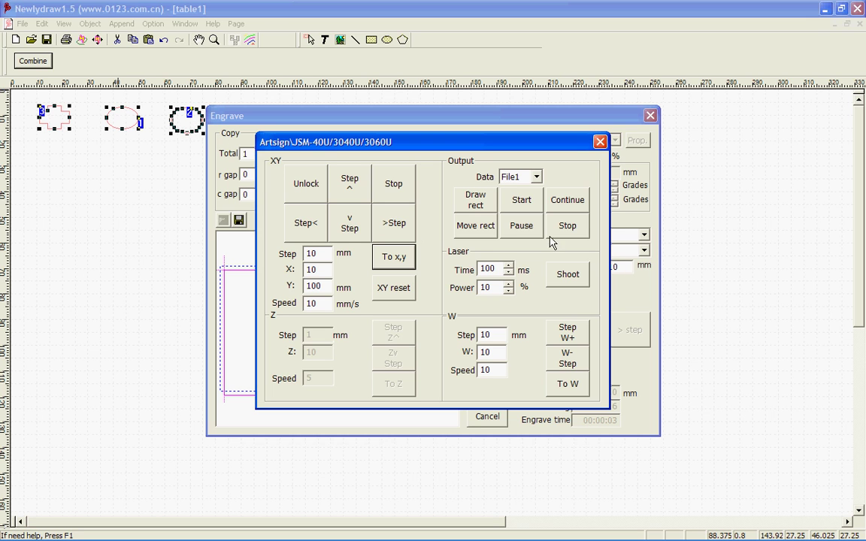
left_click(601, 142)
Close the Engrave dialog and cut the three numbered shapes from the table1 page.
left_click(650, 116)
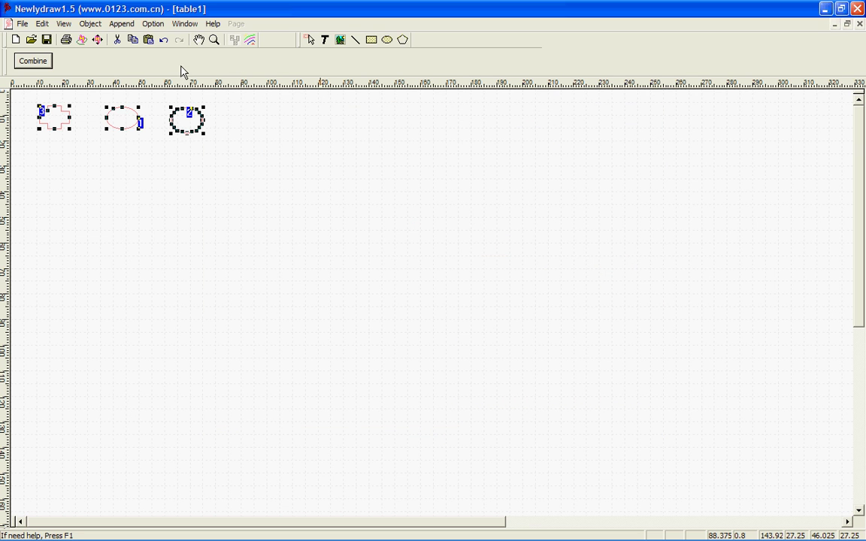
left_click(117, 45)
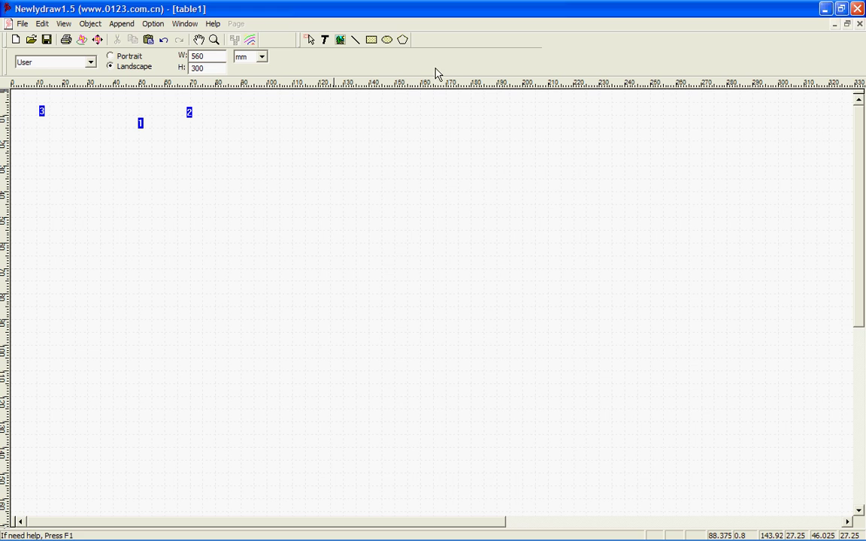
left_click(121, 23)
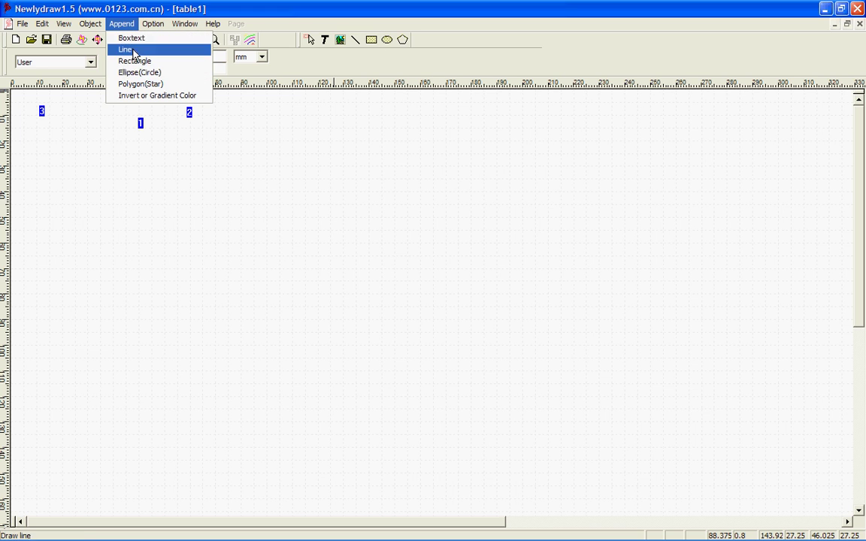
left_click(139, 83)
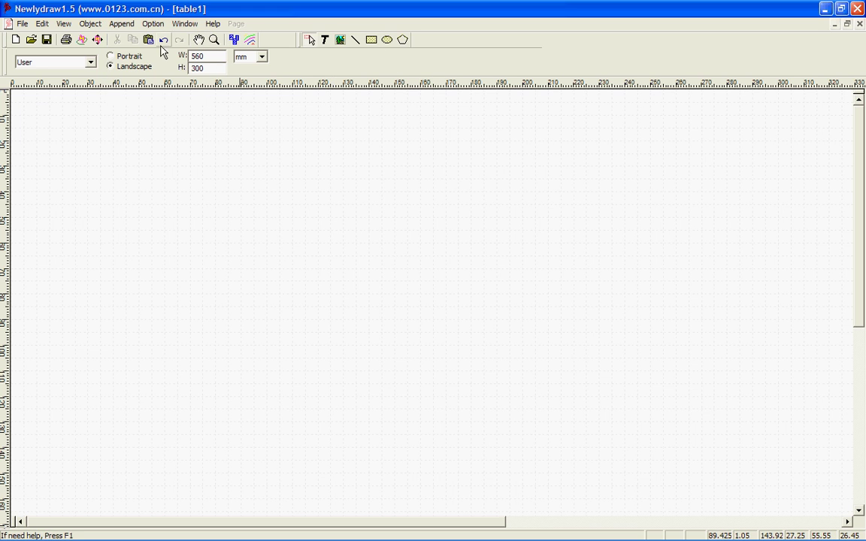
left_click(121, 23)
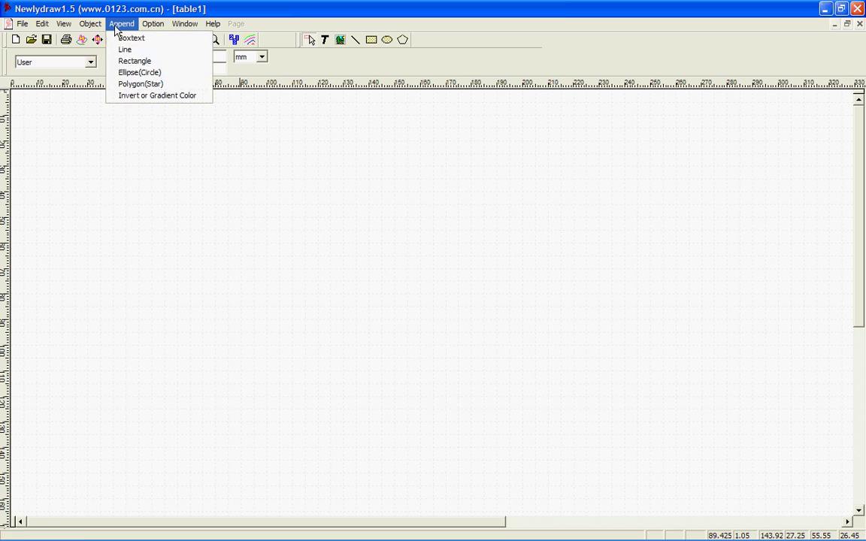
left_click(324, 41)
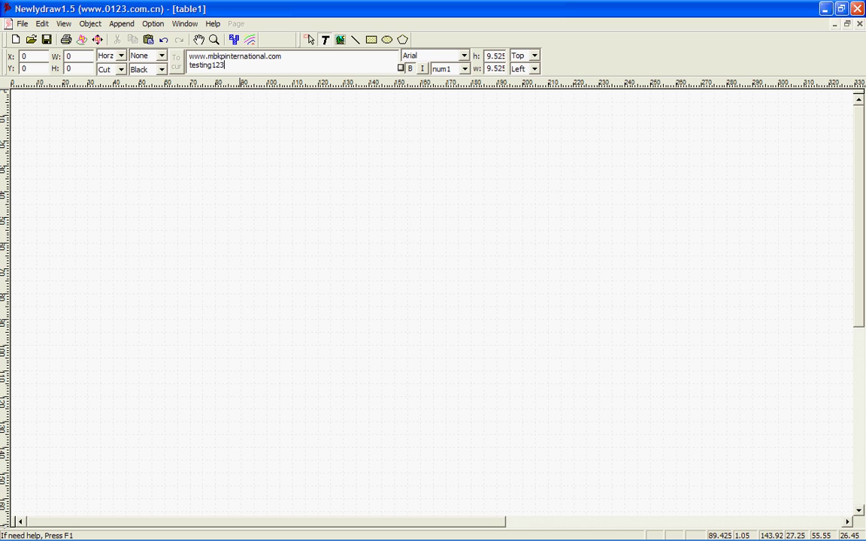
left_click(183, 201)
left_click_drag(515, 202, 559, 170)
left_click(465, 68)
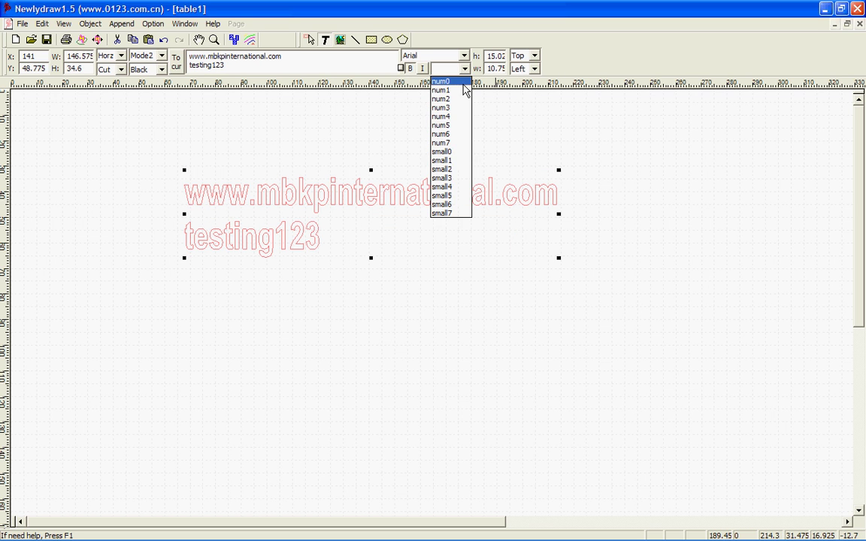
left_click(455, 79)
left_click(465, 68)
left_click(445, 124)
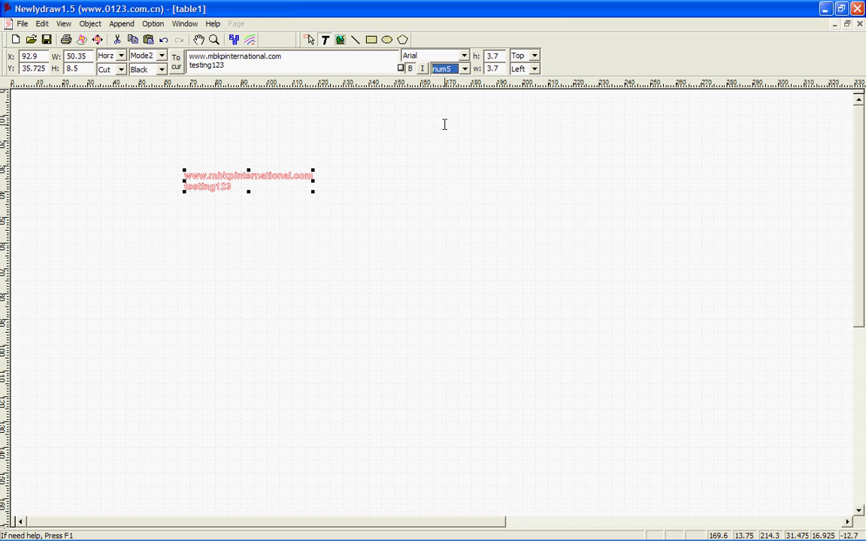
Resize the text to about 64.6 × 20.4 mm and place it at X 42.85, Y 15.475.
left_click_drag(313, 191, 350, 222)
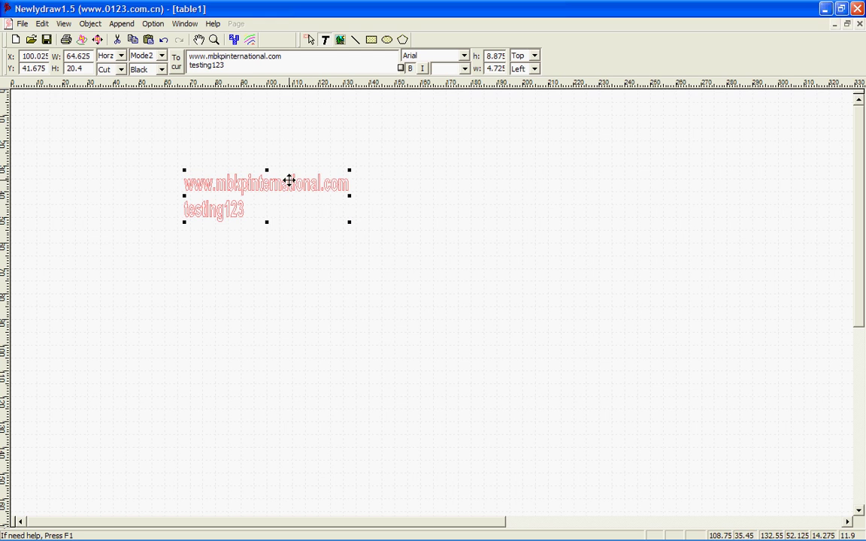
left_click_drag(289, 182, 130, 115)
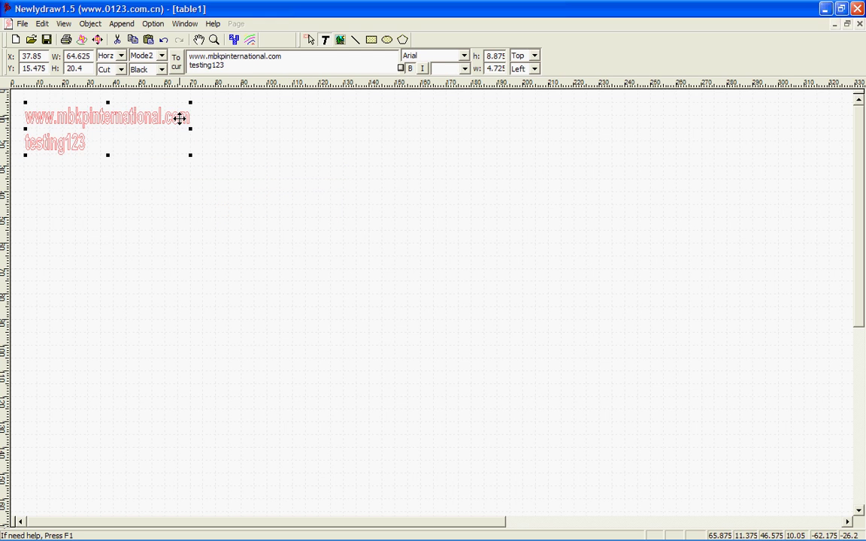
key("Right")
key("Right")
key("Right")
key("Right")
key("Right")
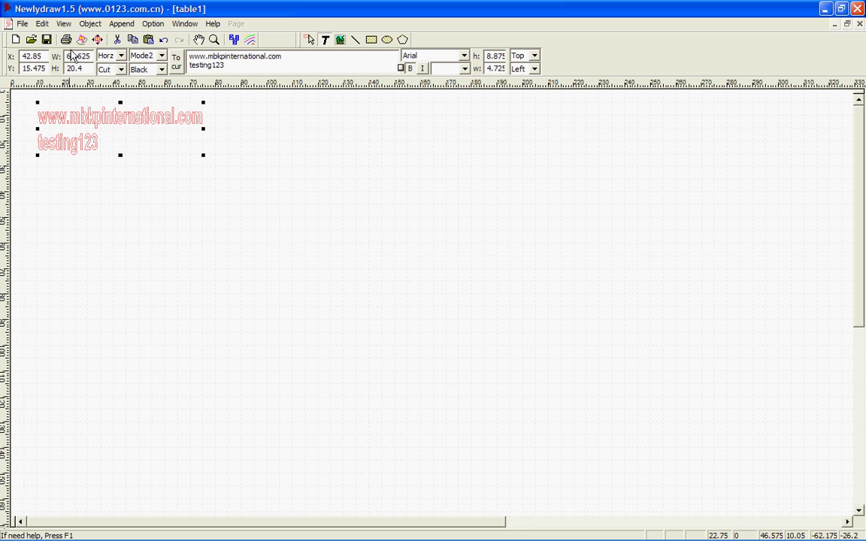
Start engraving the text, move the head to X 10, Y 100, then close both engraving windows.
left_click(82, 41)
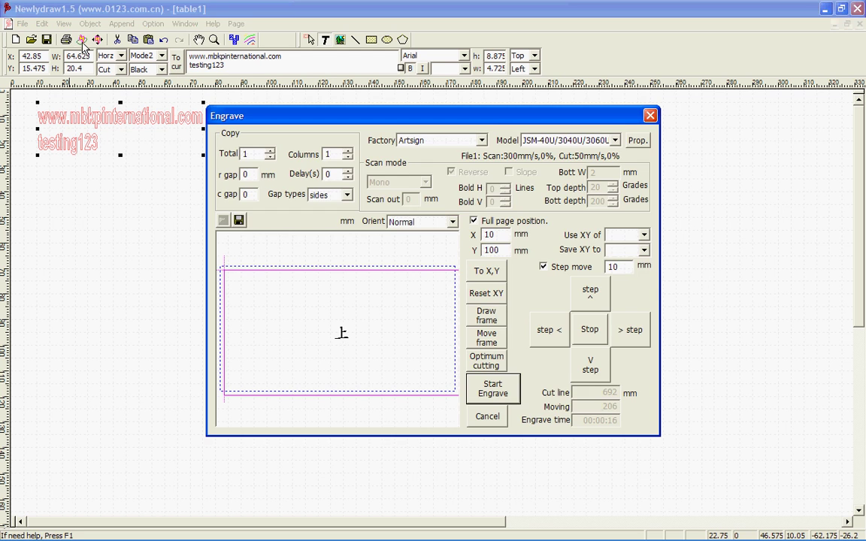
left_click(485, 389)
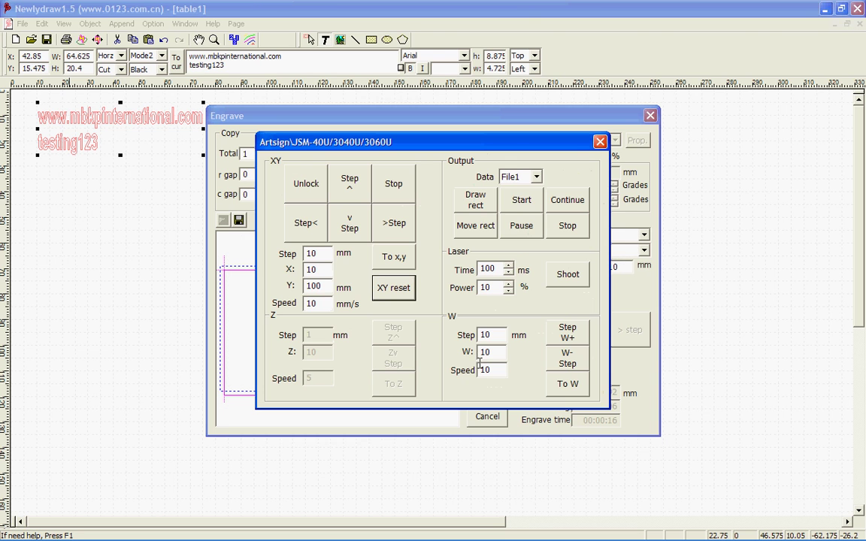
left_click(398, 259)
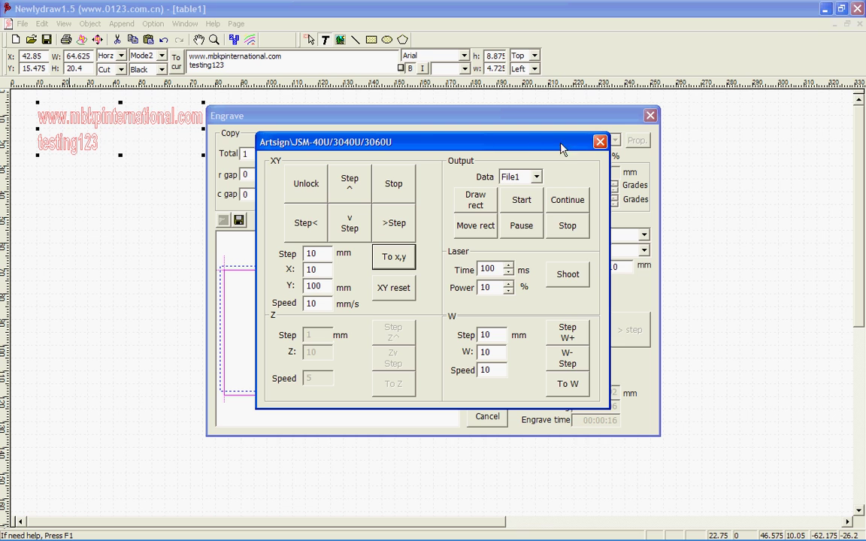
left_click(601, 142)
left_click(649, 117)
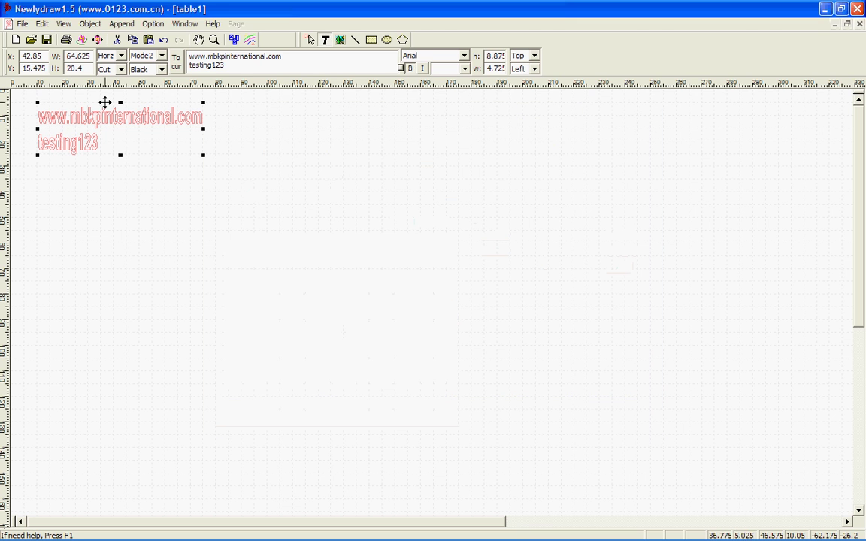
Switch the text to Scan and back to Cut, then cut the website text off the page.
left_click(121, 70)
left_click(117, 83)
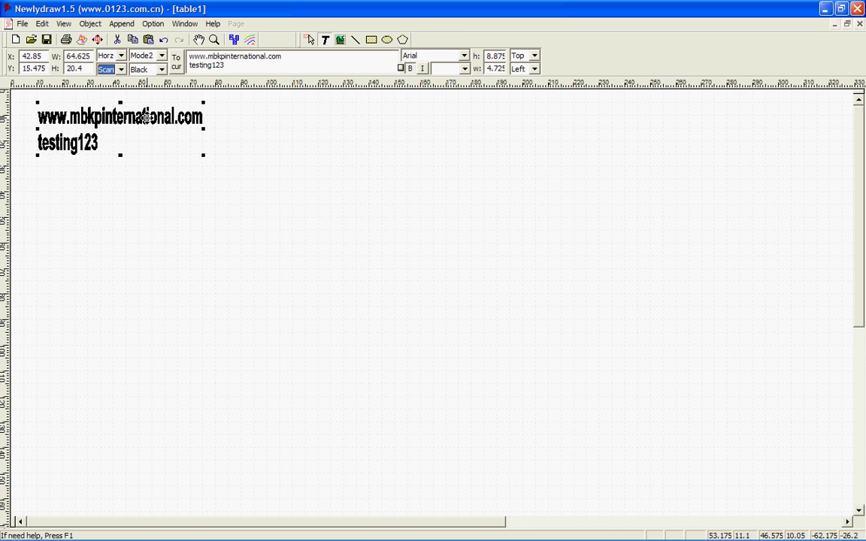
left_click(121, 70)
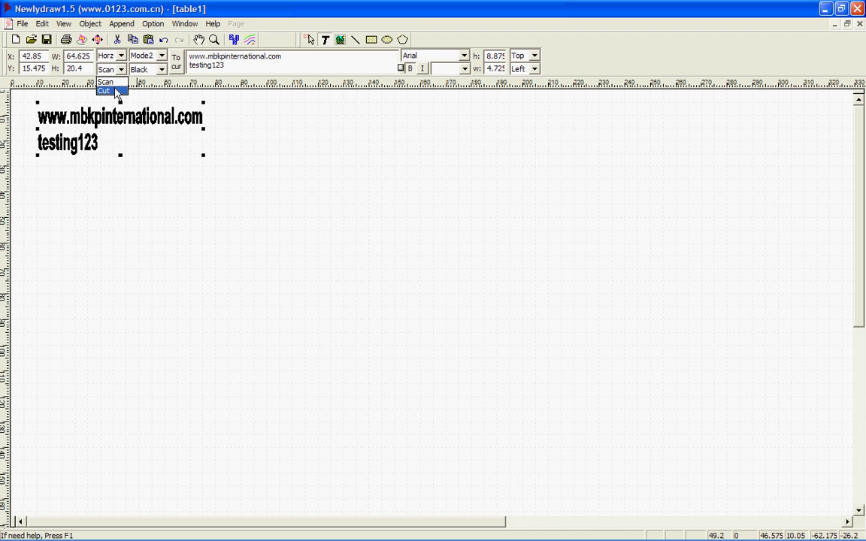
left_click(113, 78)
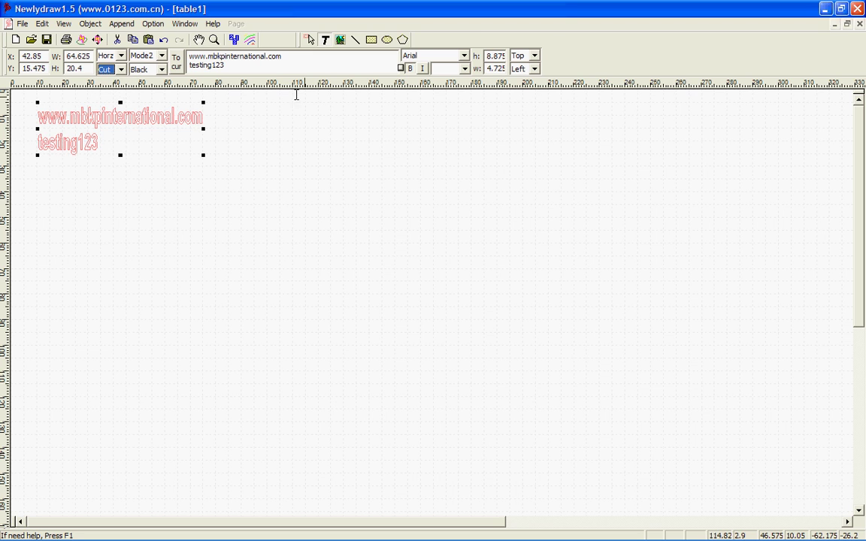
left_click(117, 40)
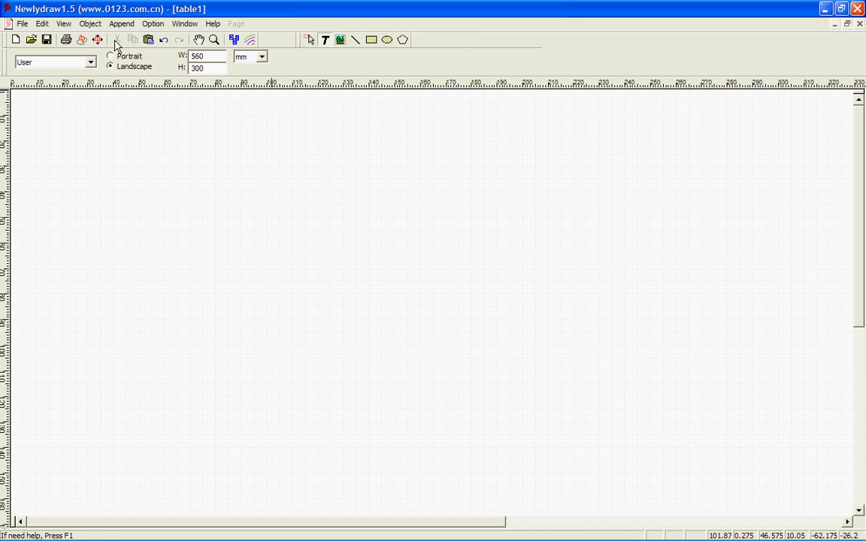
Import peacelogo, move it to the top-left corner, and enlarge it to about 31.6 × 32 mm.
left_click(342, 41)
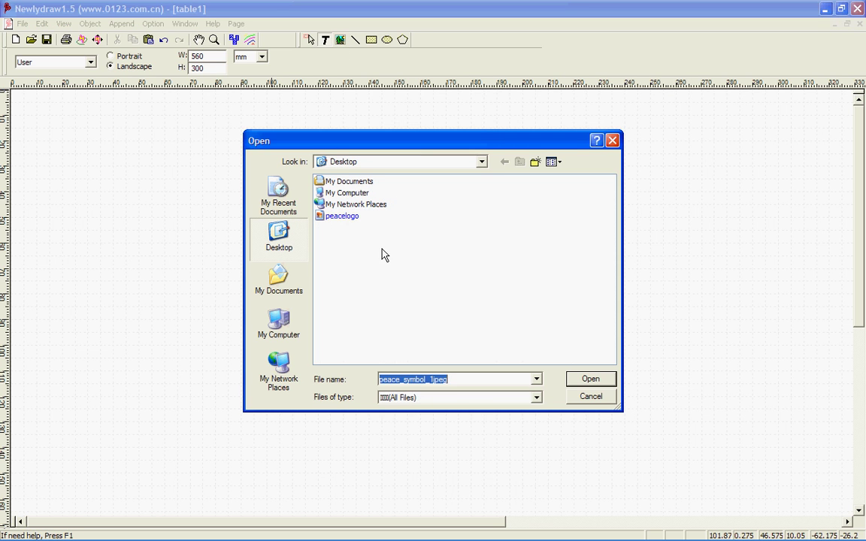
double_click(352, 217)
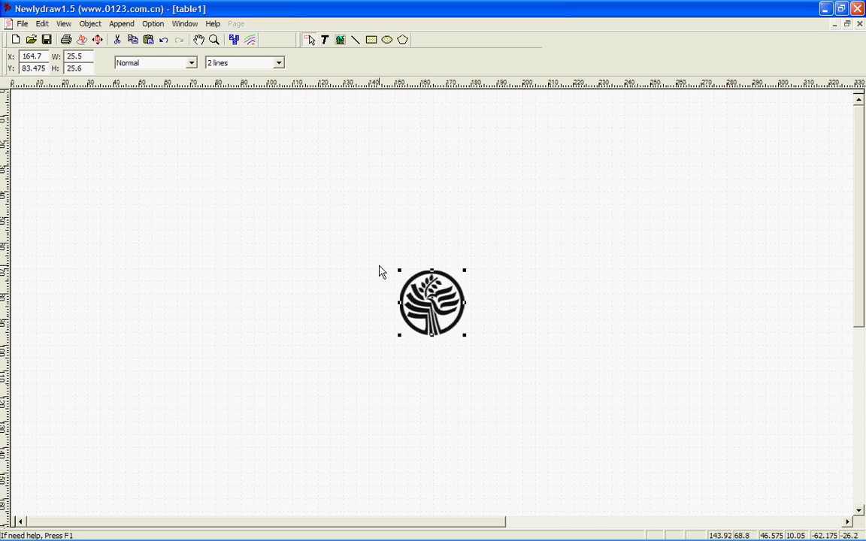
left_click_drag(422, 304, 70, 140)
left_click_drag(112, 170, 127, 186)
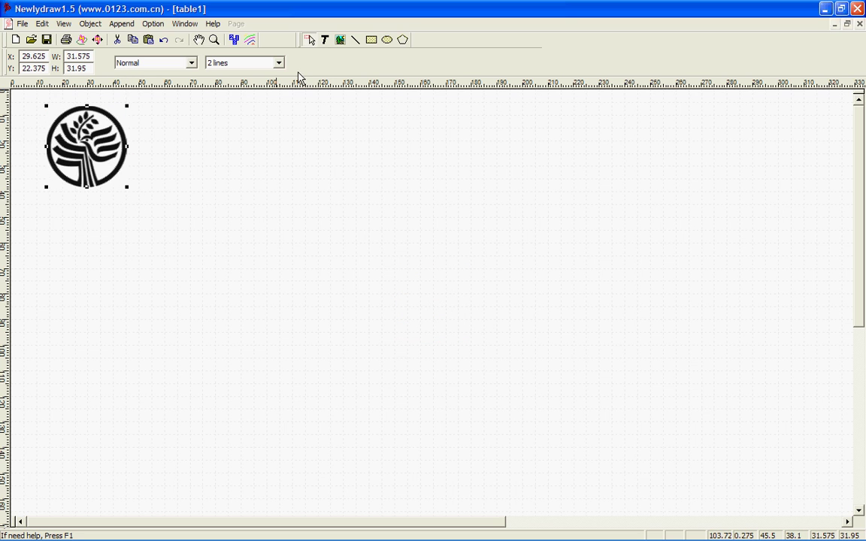
Set the logo's line mode to 4 lines enhance and its orientation to Mirror.
left_click(277, 64)
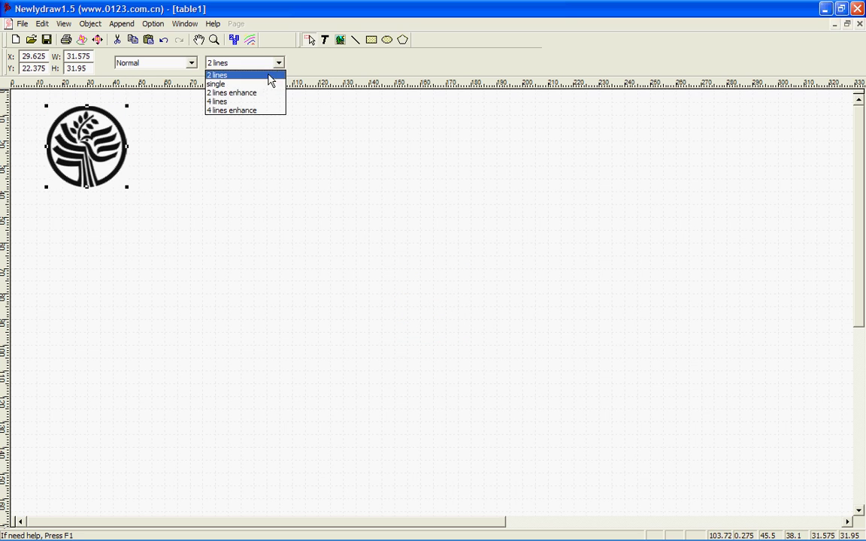
left_click(258, 112)
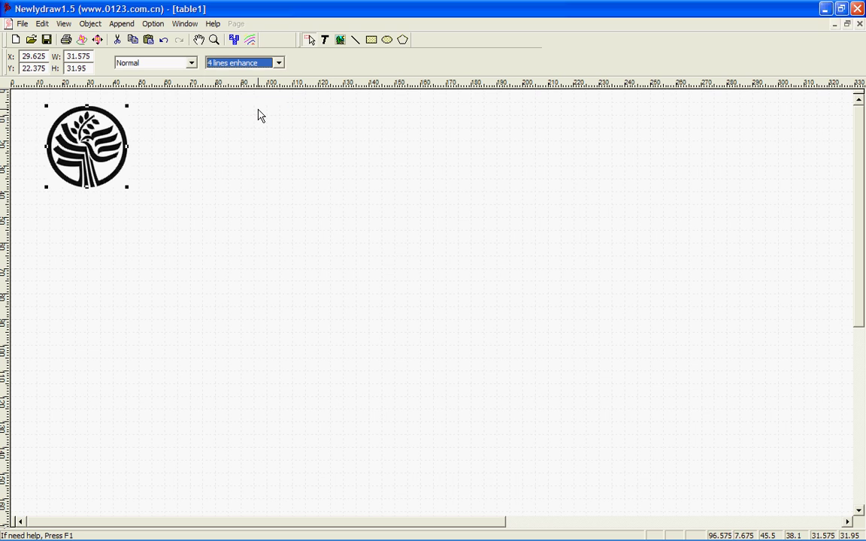
left_click(192, 63)
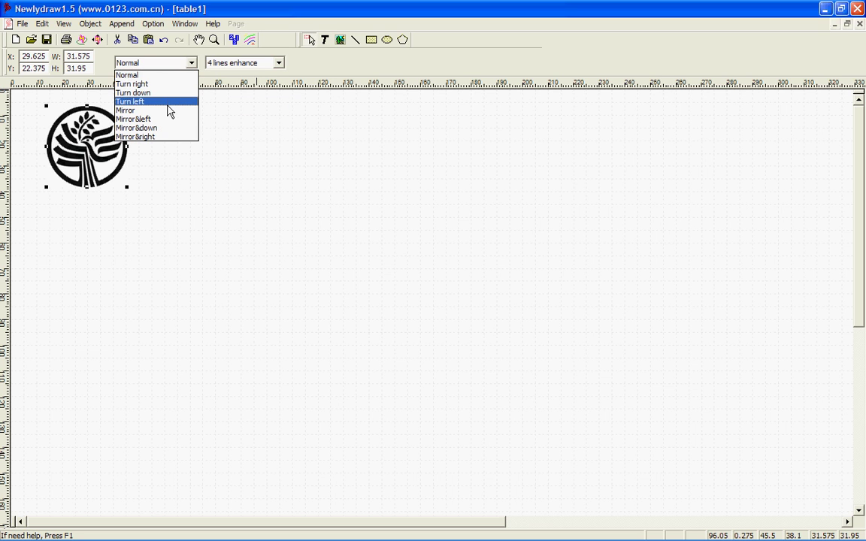
left_click(167, 111)
Try mirror-upside-down and normal orientations, settle back on Mirror, and bring up Engrave settings.
left_click(191, 63)
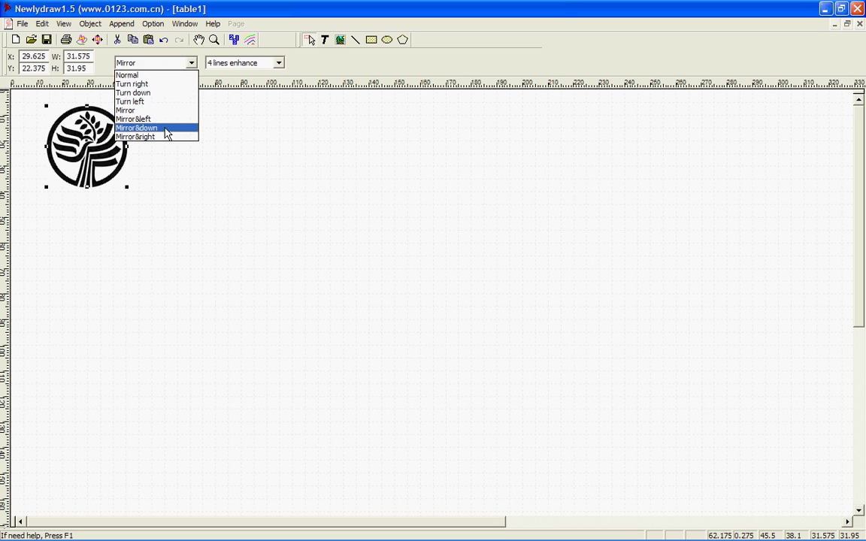
left_click(167, 133)
left_click(192, 63)
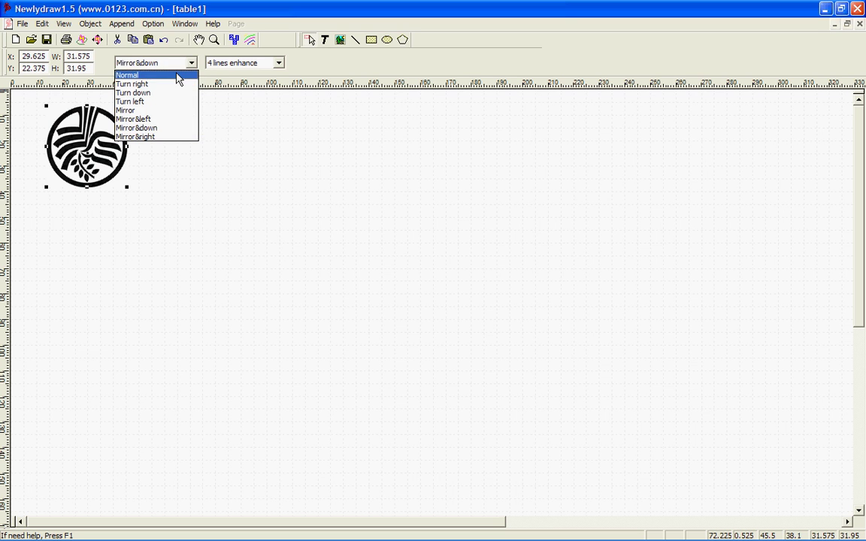
left_click(177, 76)
left_click(192, 64)
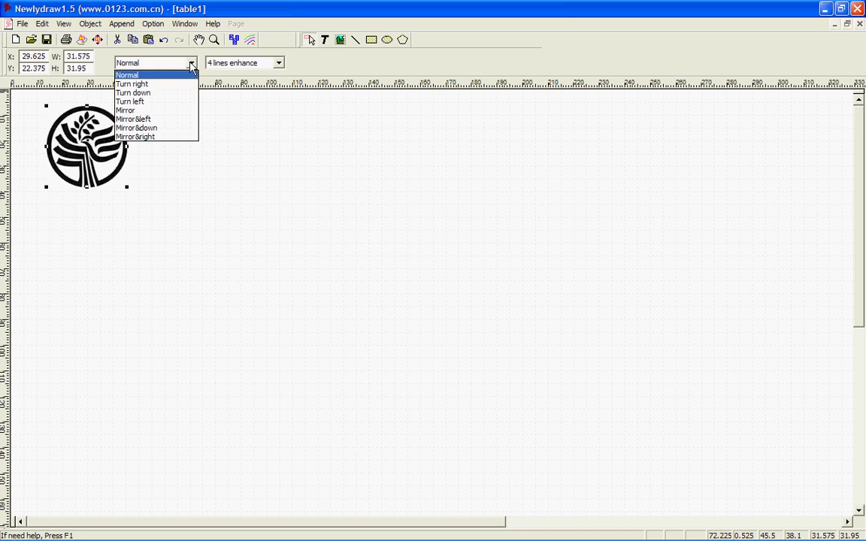
left_click(158, 111)
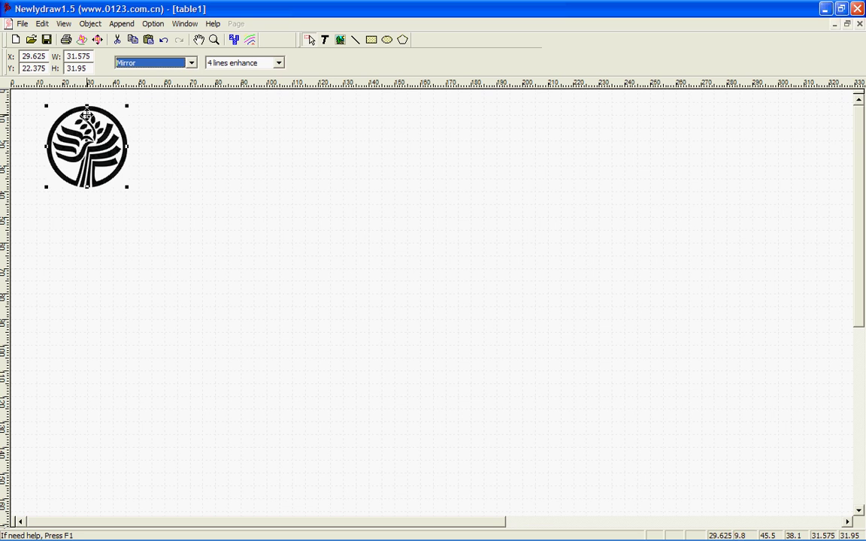
left_click(82, 39)
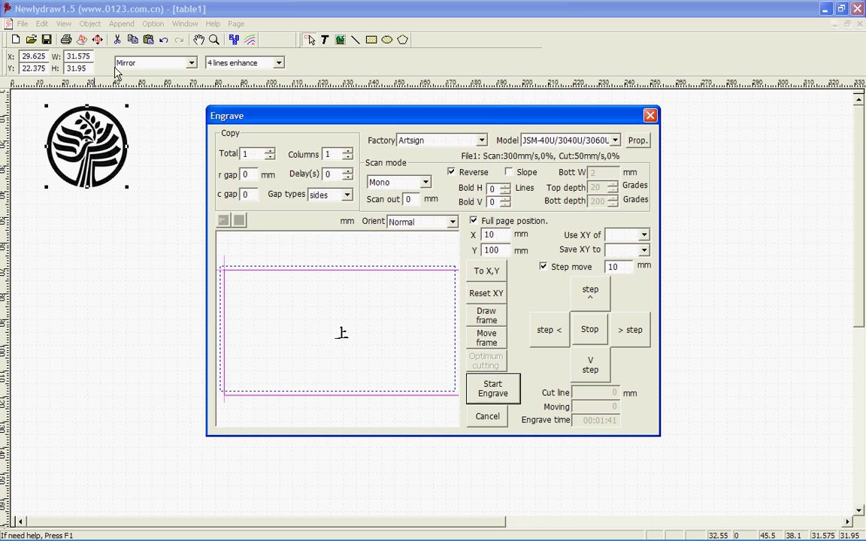
Start engraving the mirrored logo, reset the head XY, move it to the set coordinates, then close both windows.
left_click(512, 390)
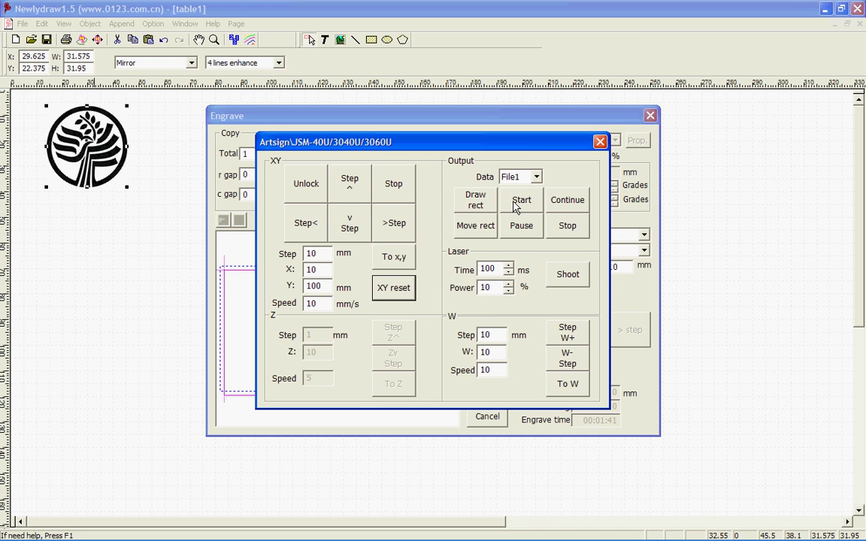
left_click(401, 293)
left_click(401, 294)
left_click(402, 262)
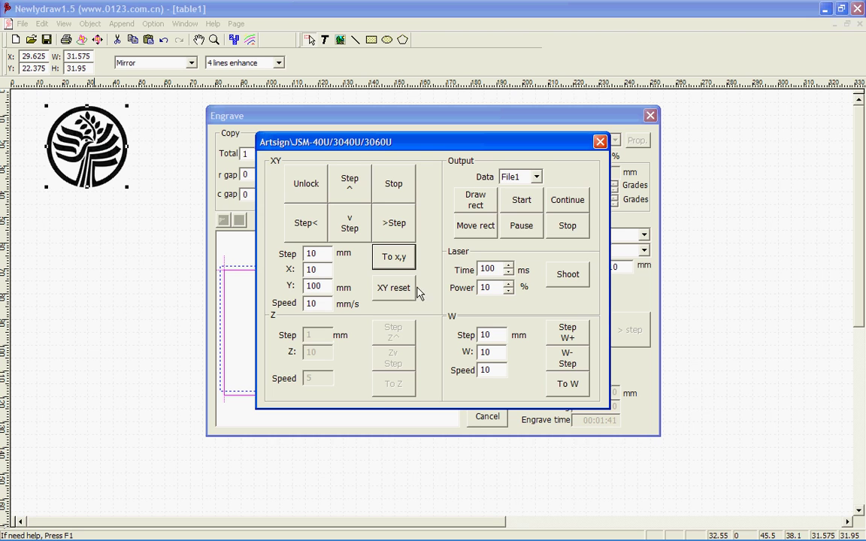
left_click(397, 258)
left_click(600, 142)
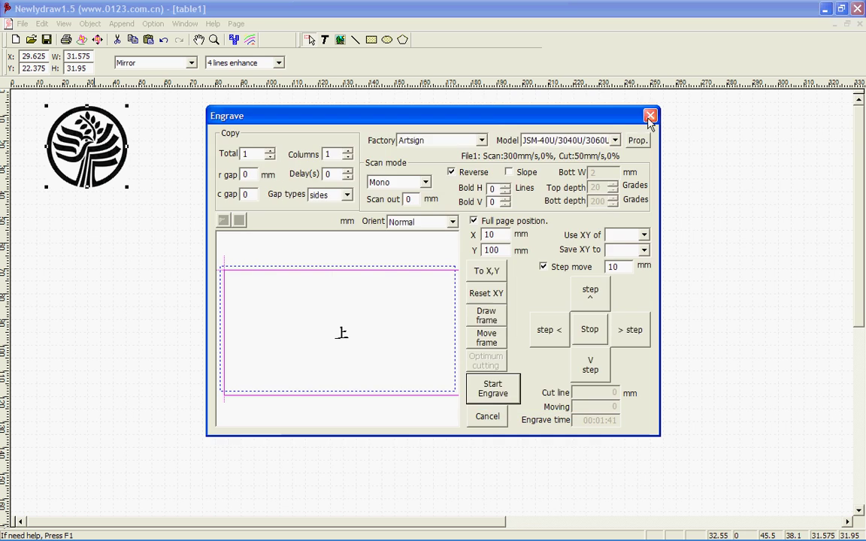
left_click(651, 115)
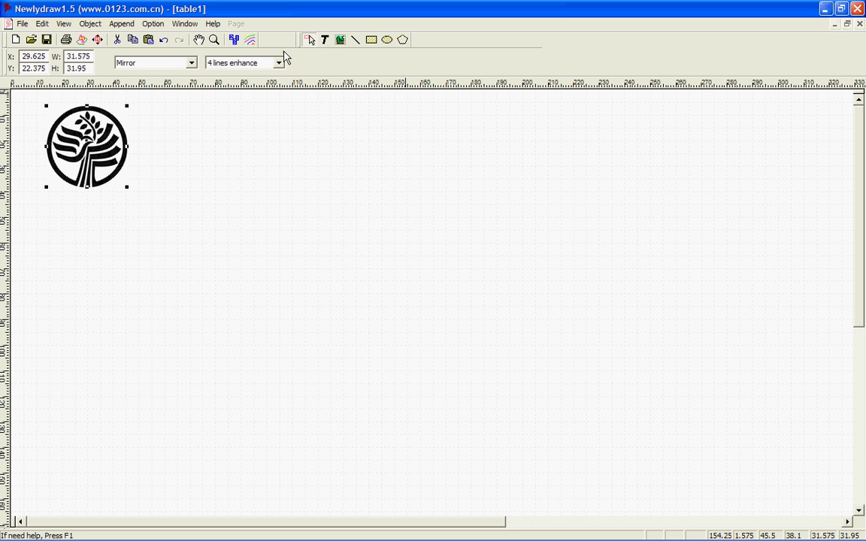
Look through the Append and Window menus, then set the page view zoom to 50%.
left_click(117, 25)
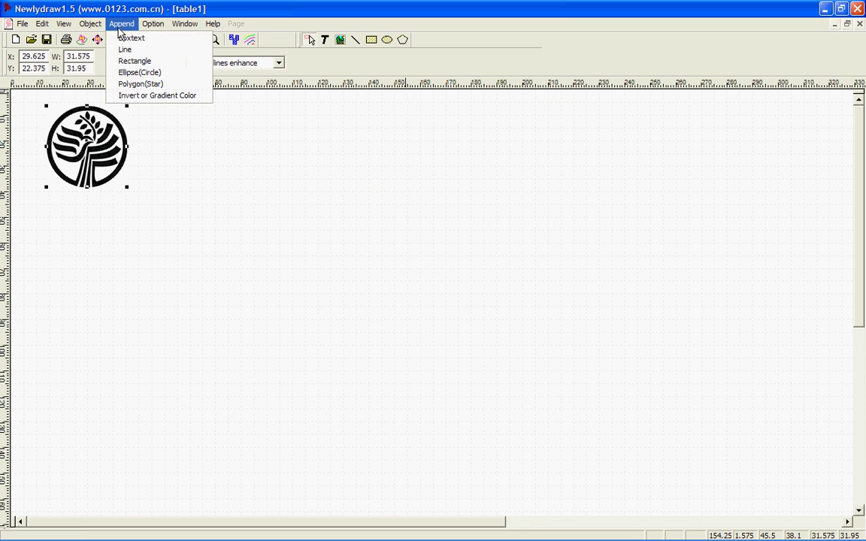
mouse_move(174, 30)
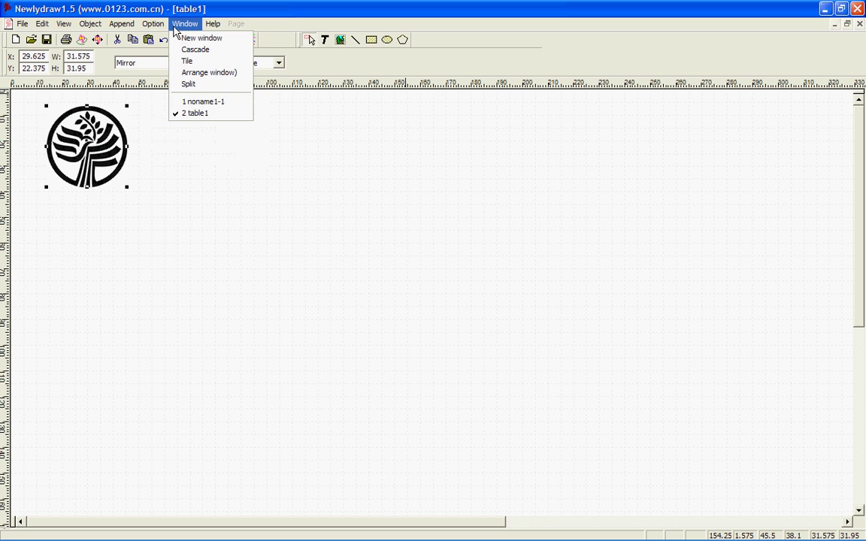
mouse_move(89, 28)
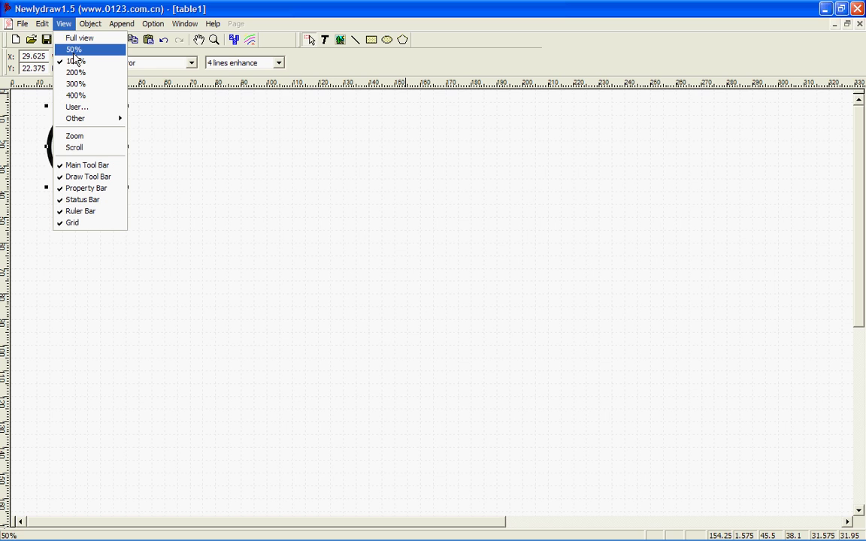
left_click(74, 50)
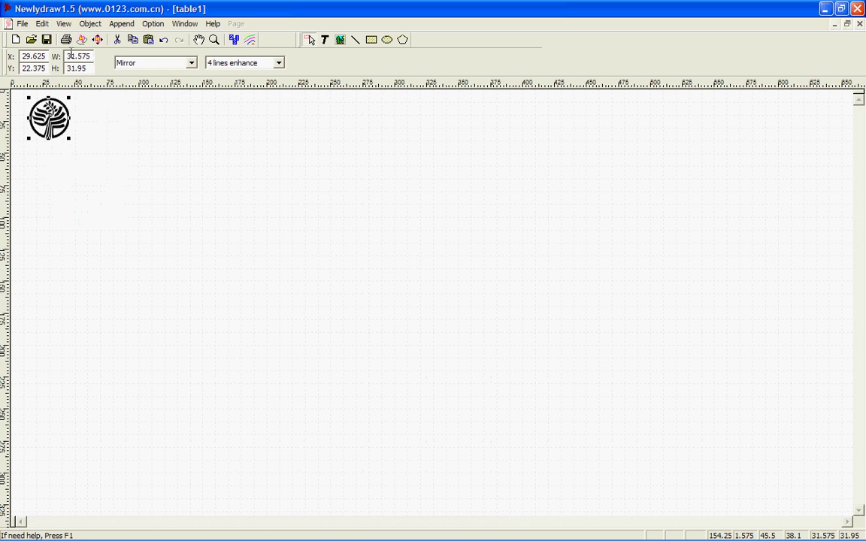
left_click(42, 23)
mouse_move(64, 24)
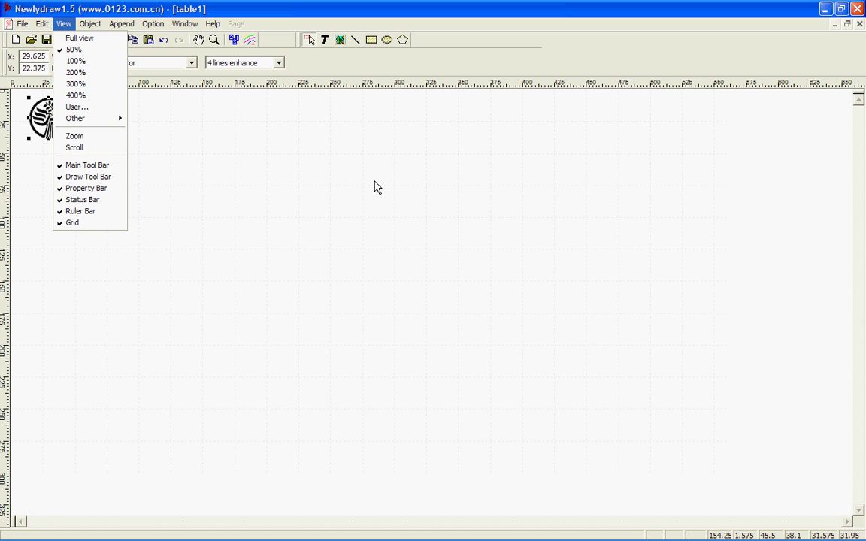